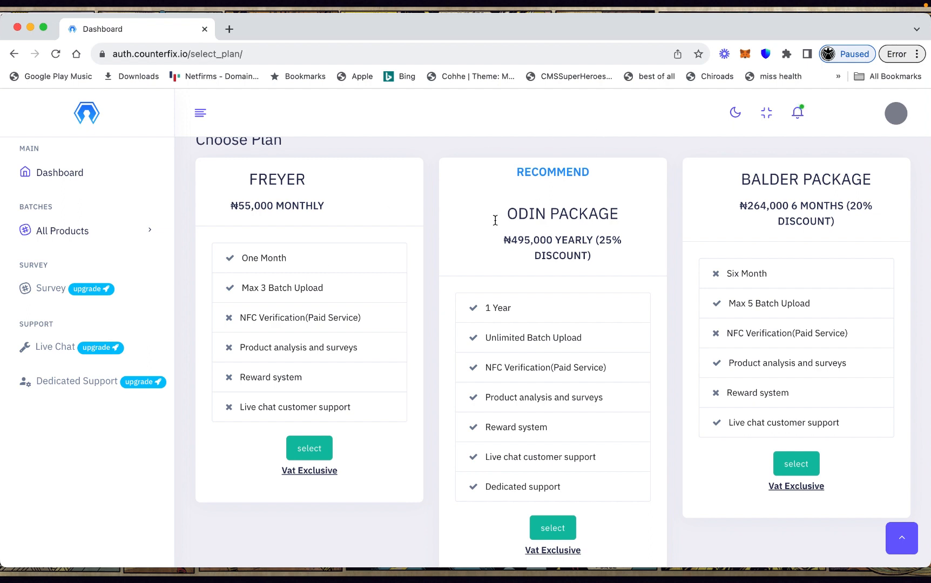
Compare the prices and included features of the Freyer, Odin and Balder subscription plans.
scroll(495, 219, down, 1)
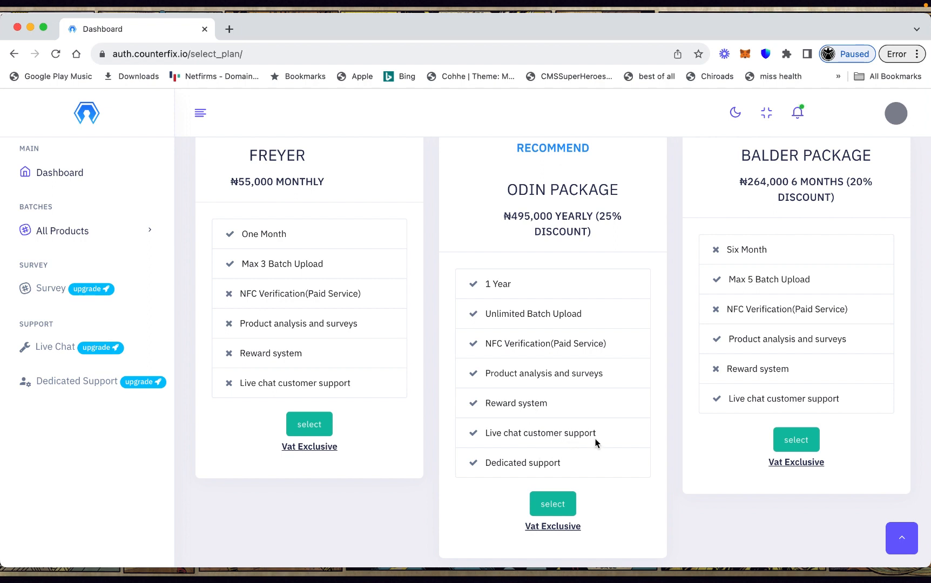
scroll(527, 459, up, 2)
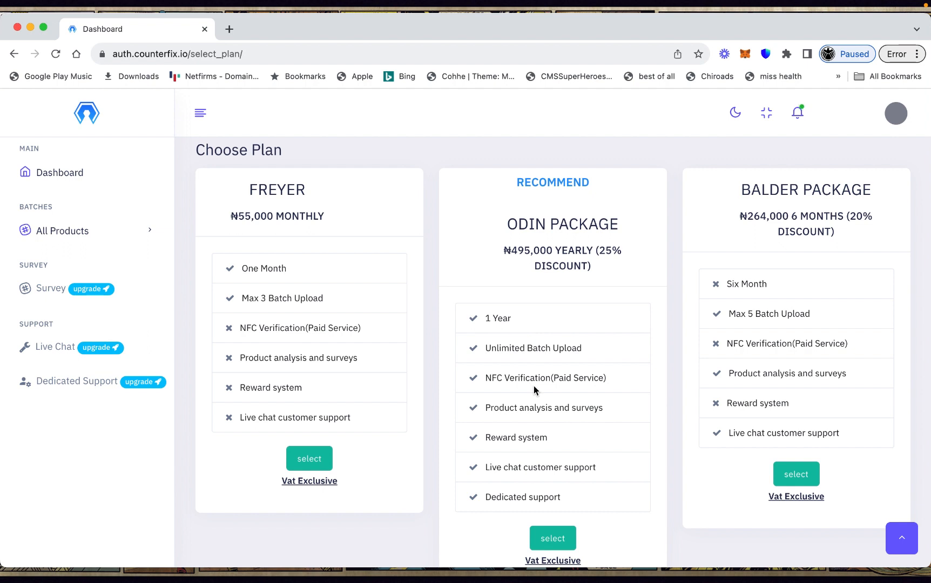
scroll(534, 386, down, 1)
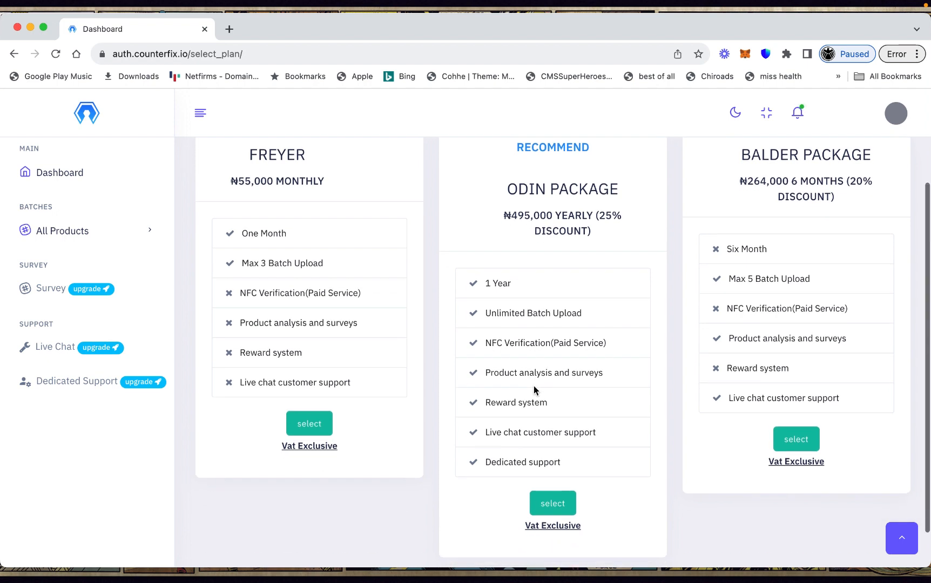
scroll(534, 386, up, 3)
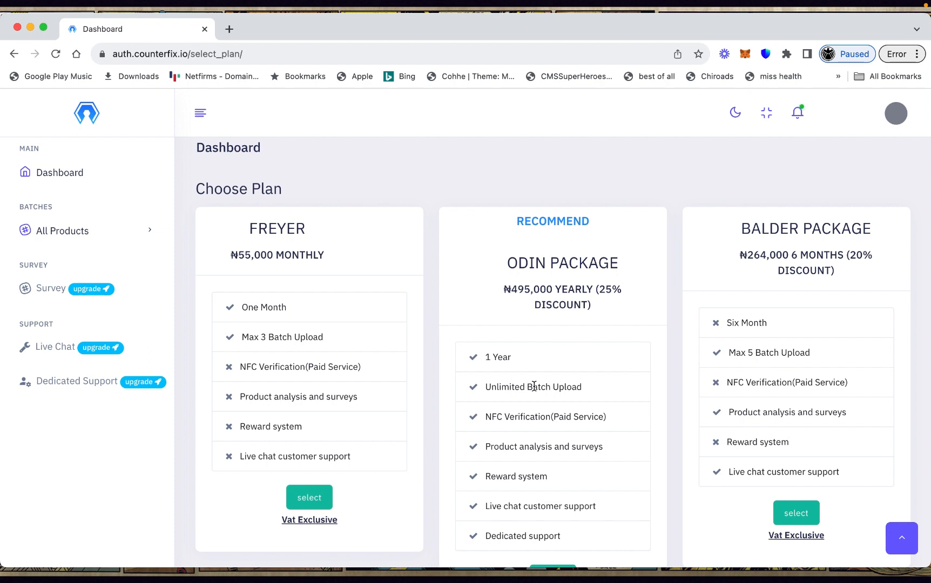
Go to the dashboard, open the batch upload form and look over its description fields.
click(78, 174)
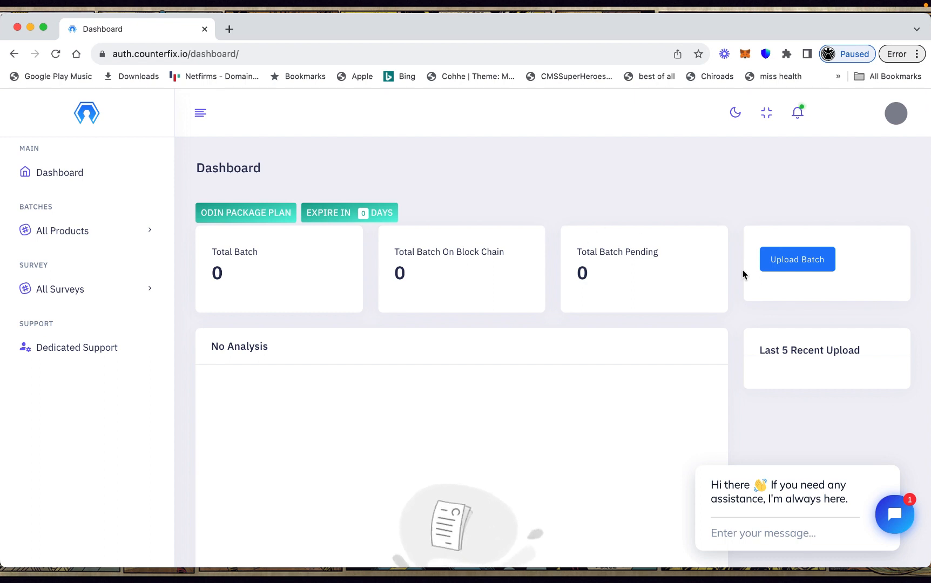
click(794, 266)
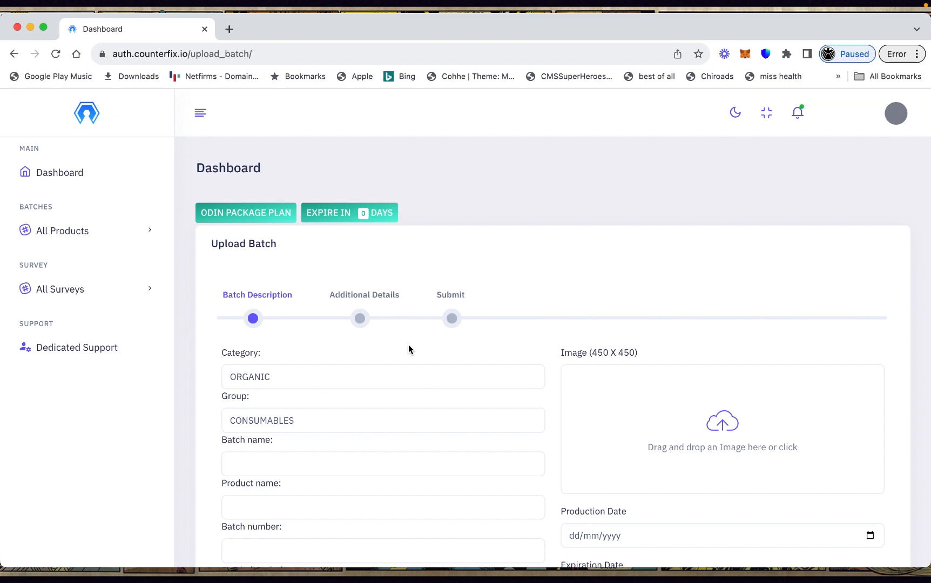
scroll(409, 345, down, 3)
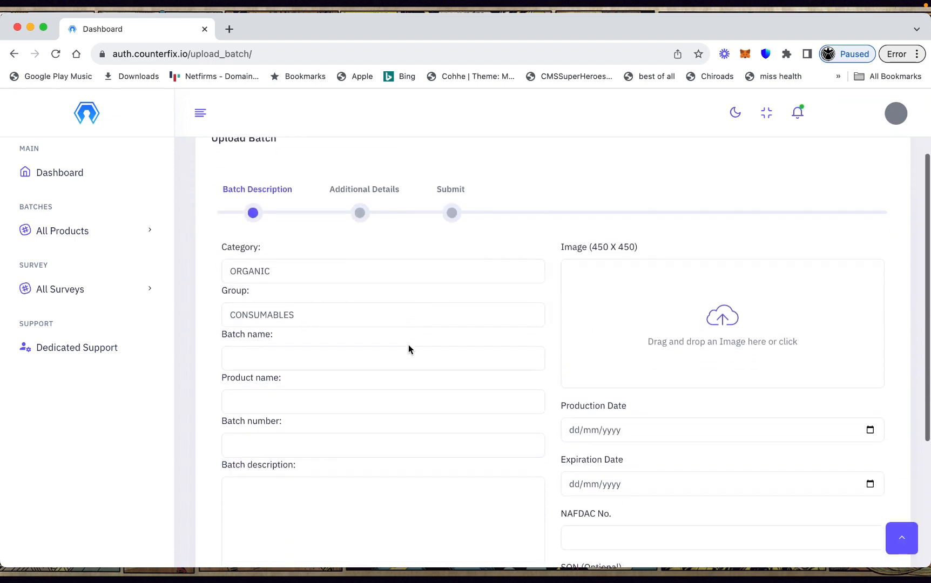
scroll(408, 349, up, 3)
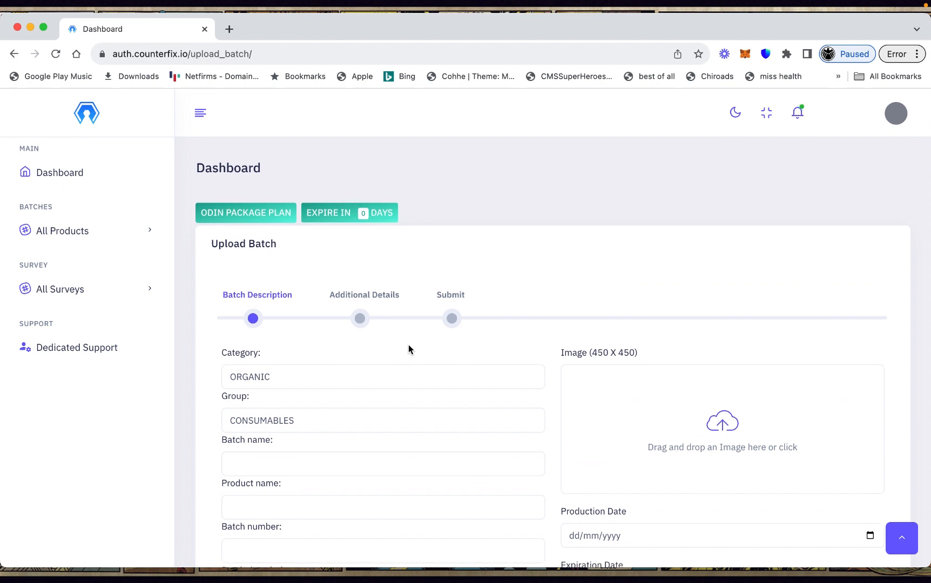
scroll(408, 349, down, 3)
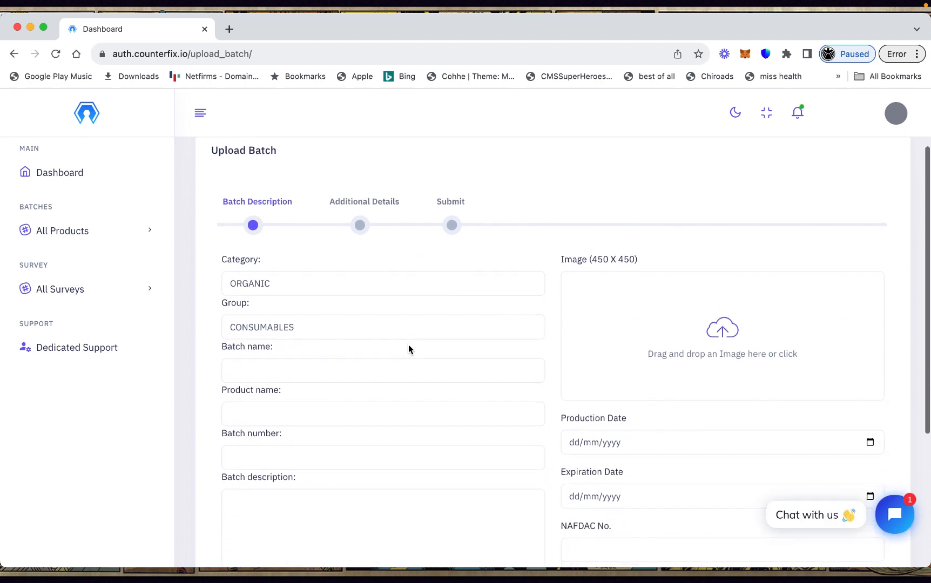
Set the batch category to SYNTHESIZED and its group to CONSUMABLES.
click(273, 284)
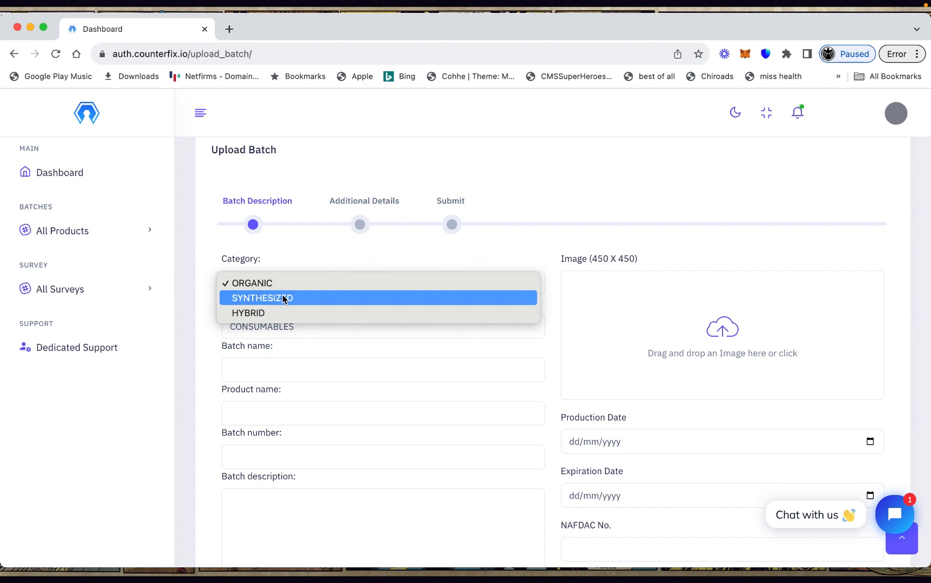
click(282, 296)
click(278, 326)
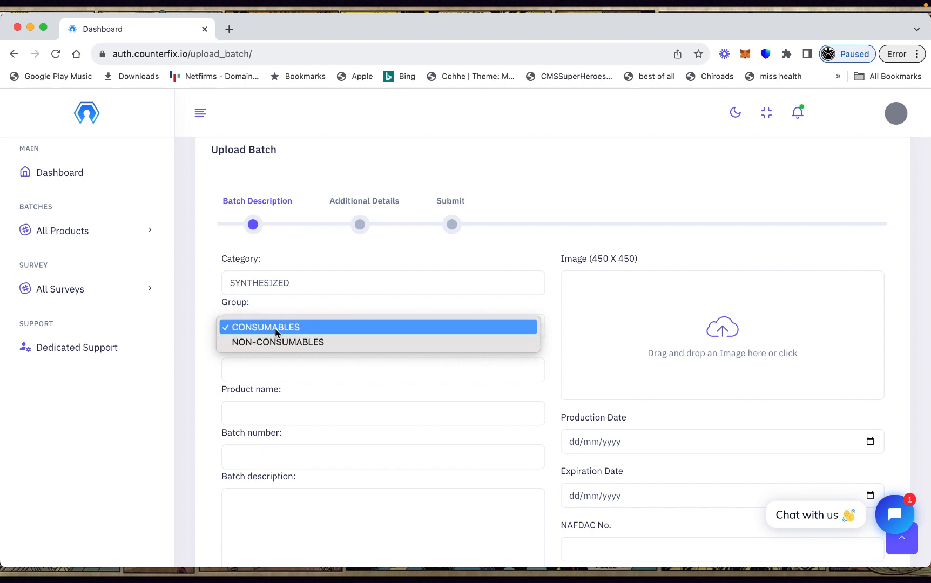
click(277, 328)
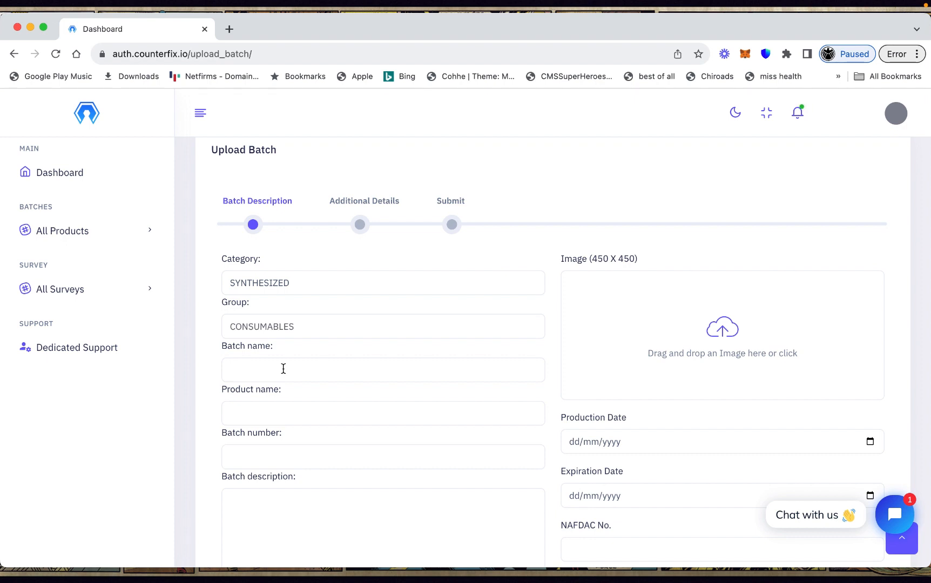
Enter Wine as the batch name and Classic Wine as the product name, with batch number 0001.
text(Wine)
scroll(263, 378, down, 1)
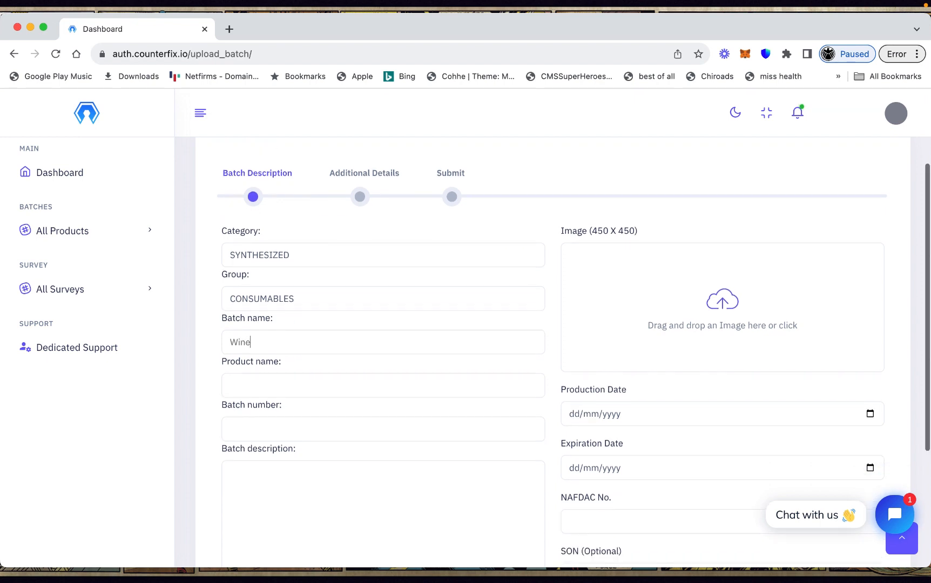
click(279, 381)
text(Classic)
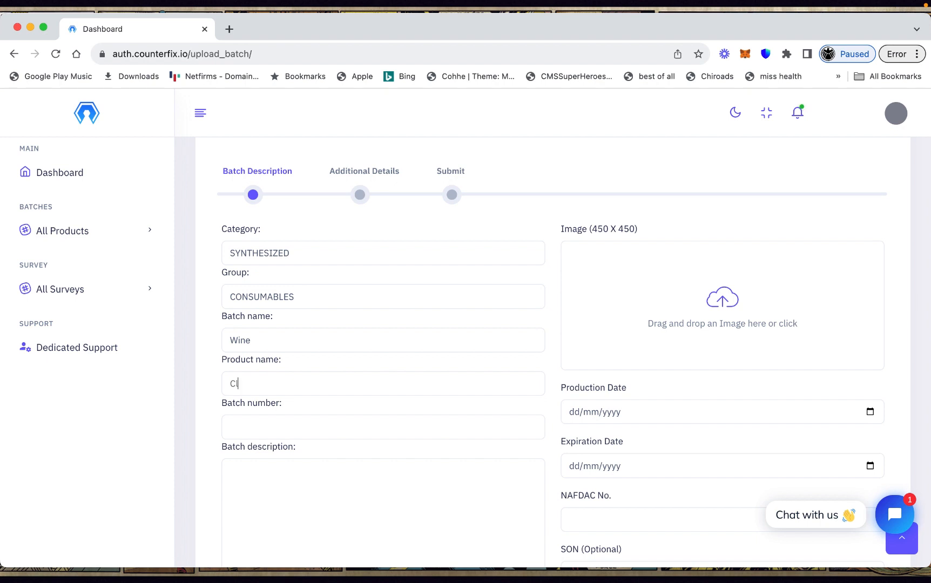
text( Wine)
click(274, 422)
text(0001)
Enter "Classic Good Wine" as the batch description and set the units to 100.
scroll(540, 351, down, 5)
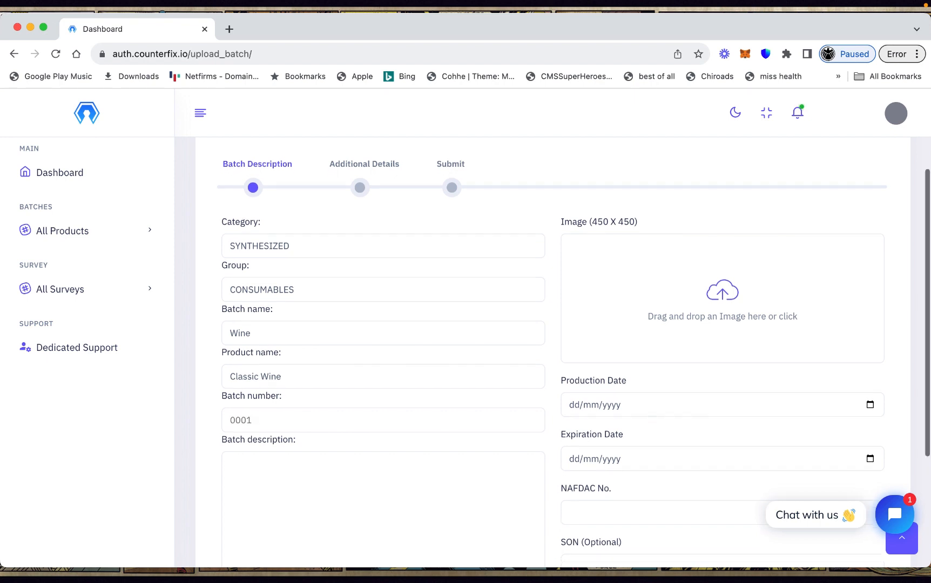
click(291, 313)
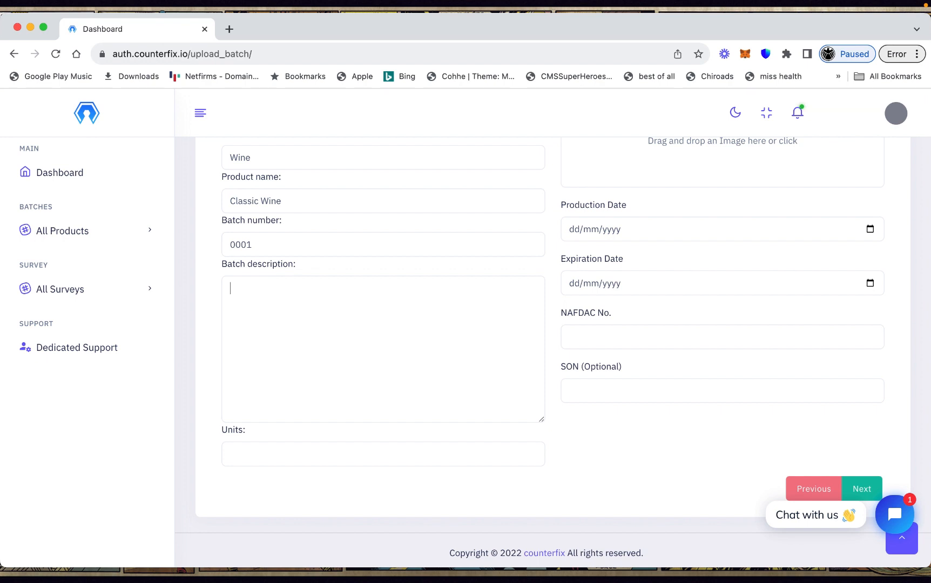
text(Classic Good Wine)
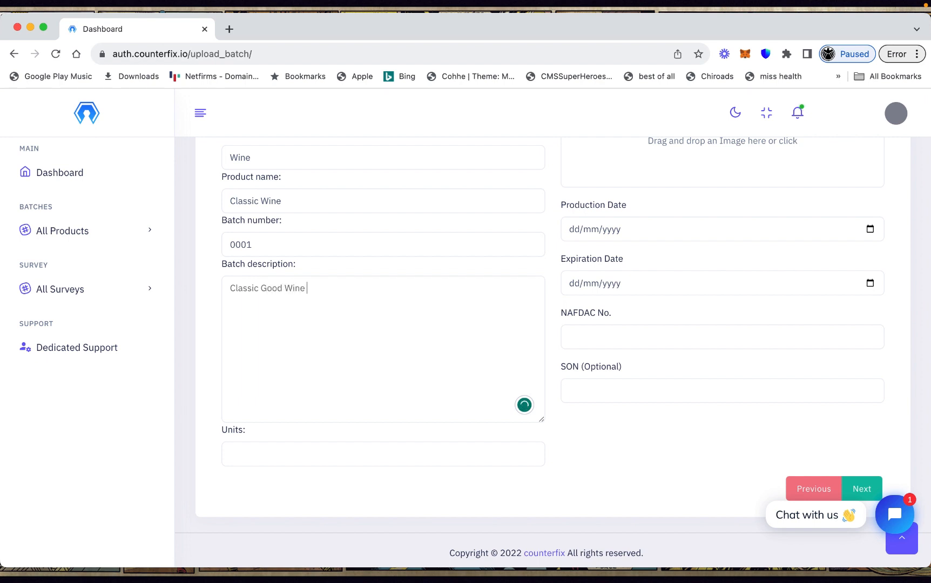
click(293, 449)
text(100)
Upload the bottle picture "Screenshot 2022-11-23 at 11.18.36" from the Desktop folder as the batch image.
scroll(557, 311, up, 5)
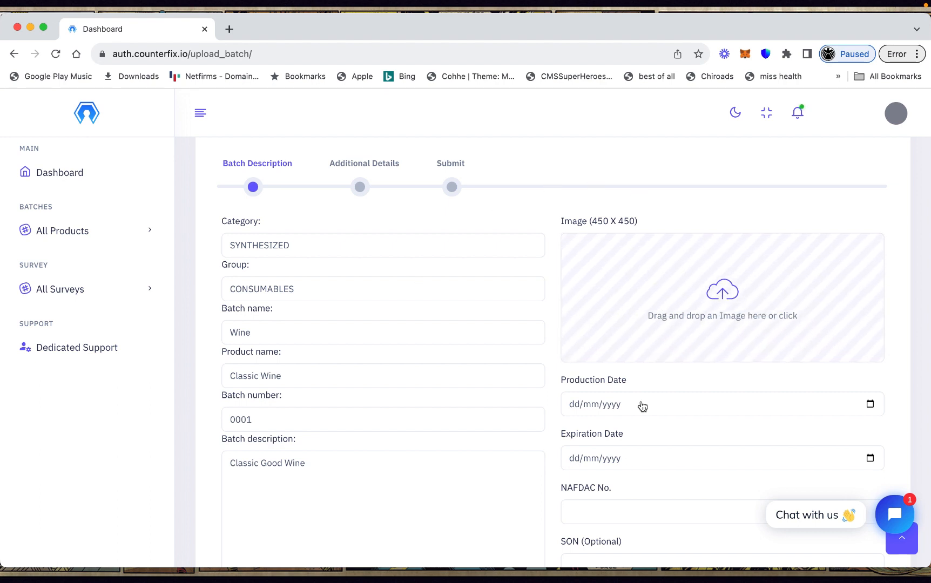
click(658, 348)
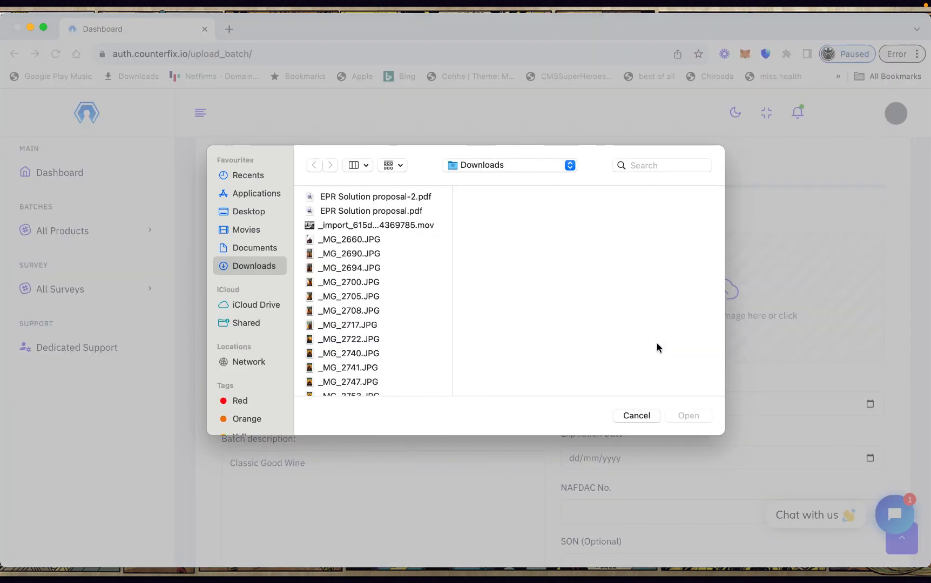
scroll(391, 273, down, 3)
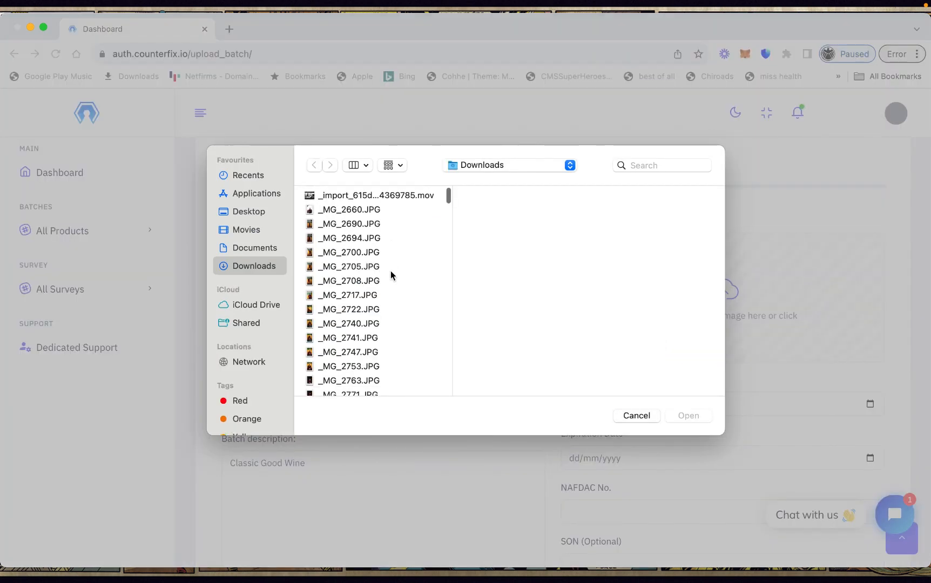
scroll(391, 274, down, 10)
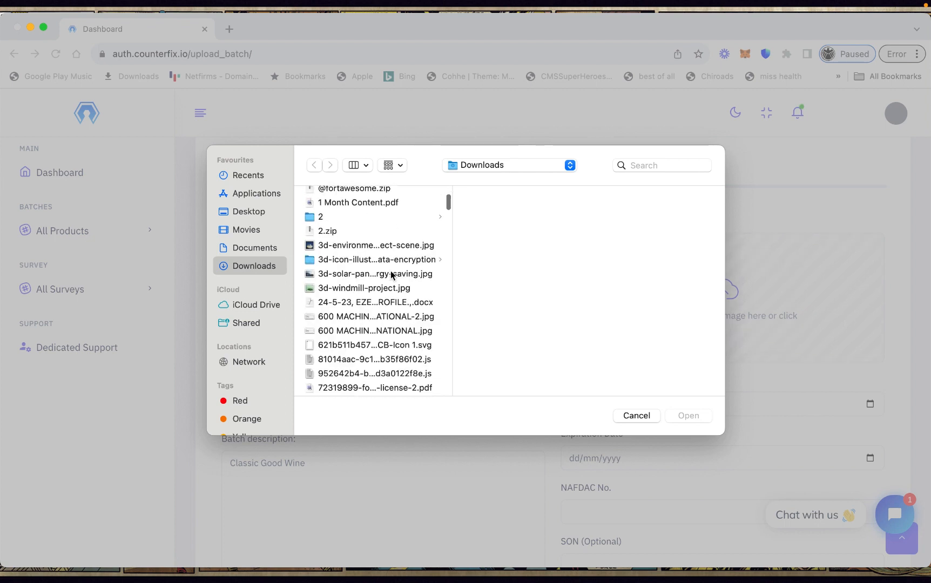
scroll(390, 271, up, 1)
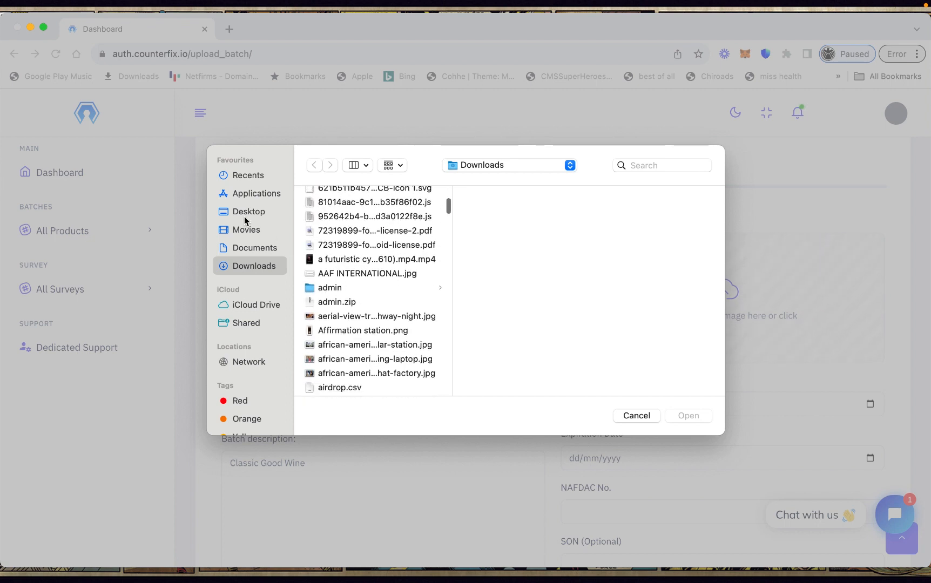
click(245, 213)
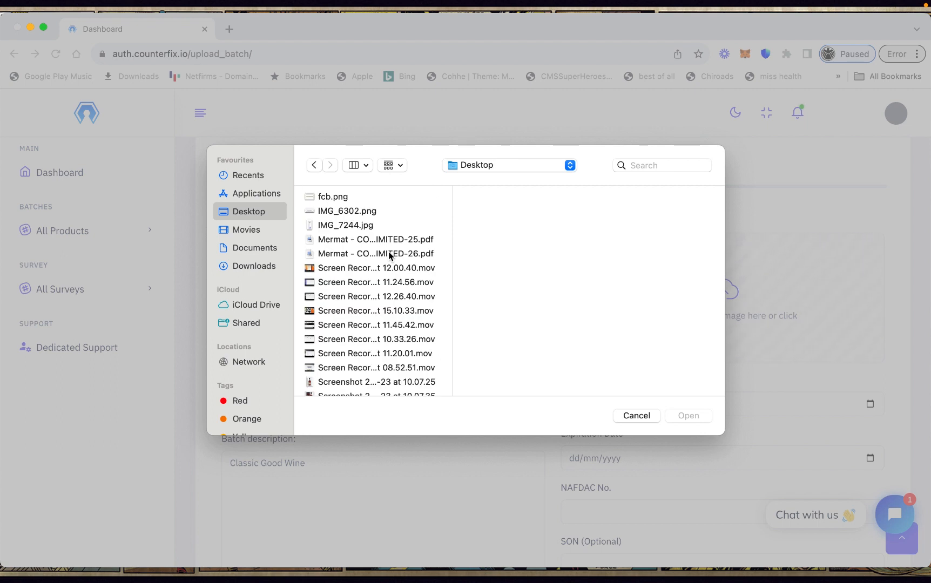
scroll(389, 253, down, 6)
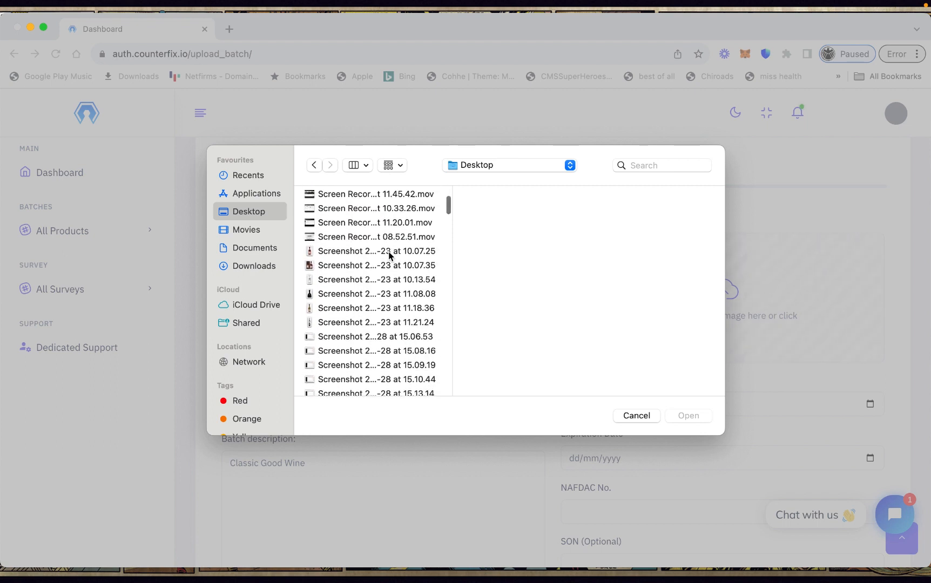
click(320, 311)
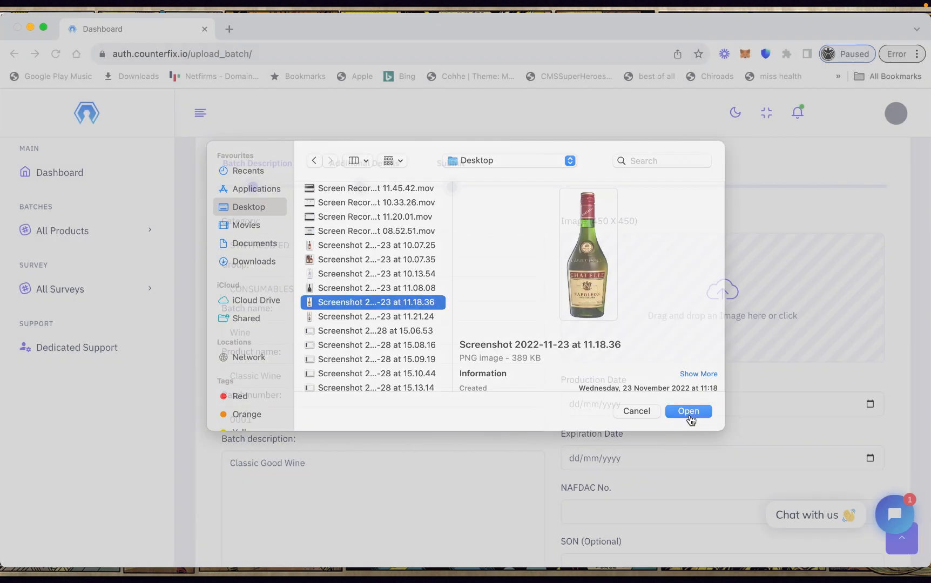
click(688, 416)
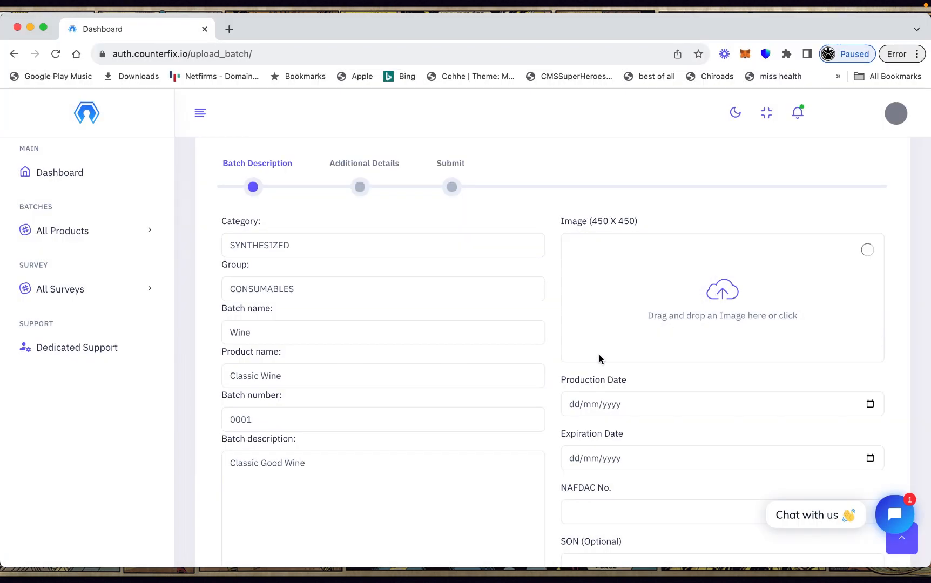
Set the batch's production date to 11/10/2023.
scroll(600, 359, down, 1)
scroll(599, 359, down, 3)
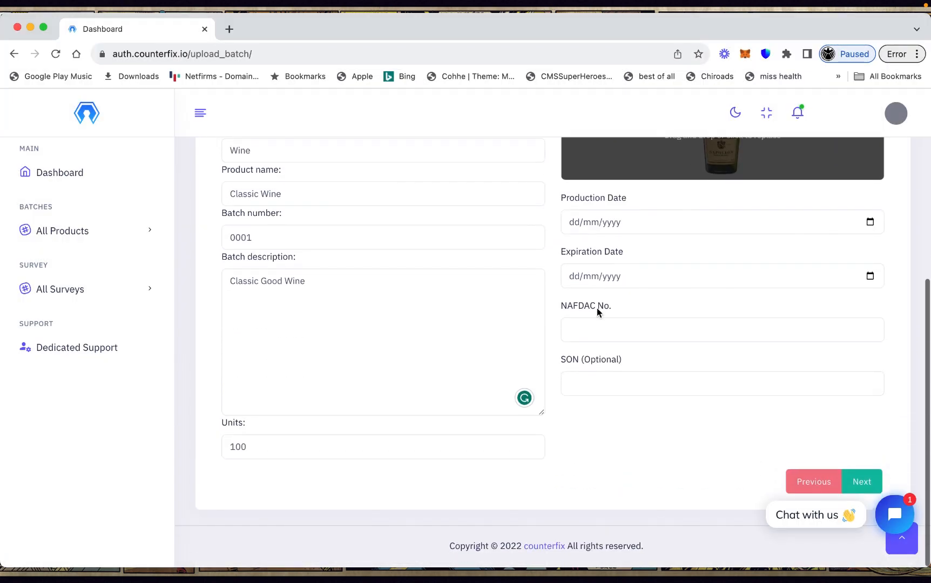
click(615, 225)
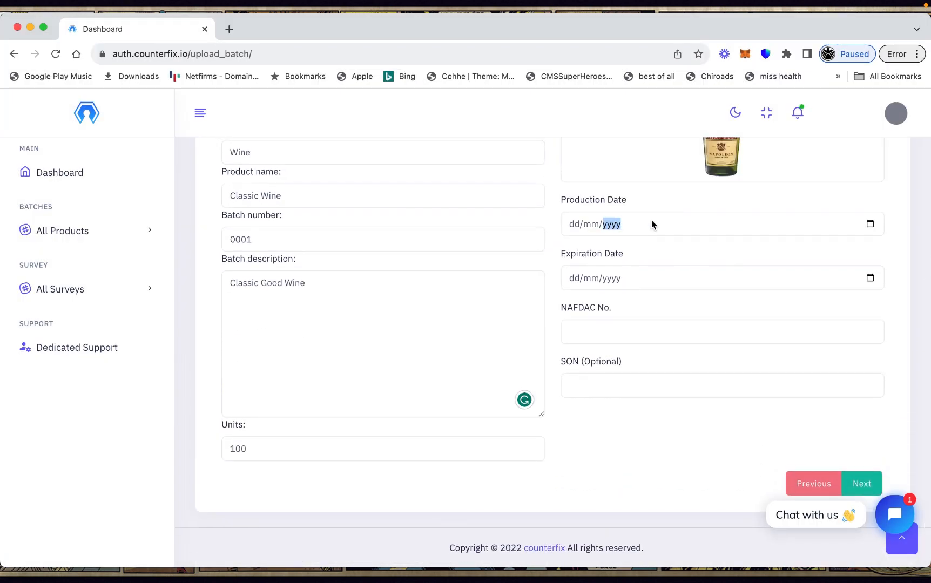
click(870, 224)
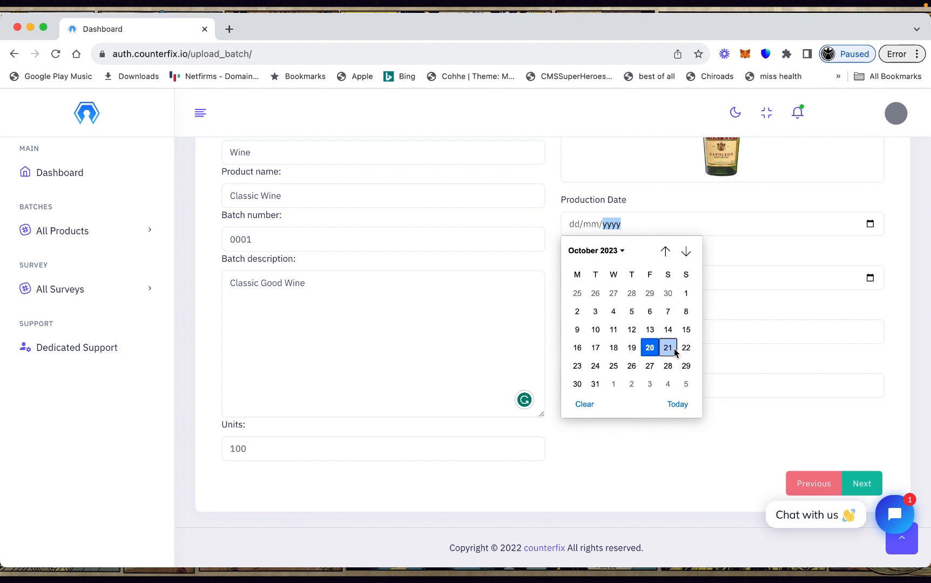
click(614, 330)
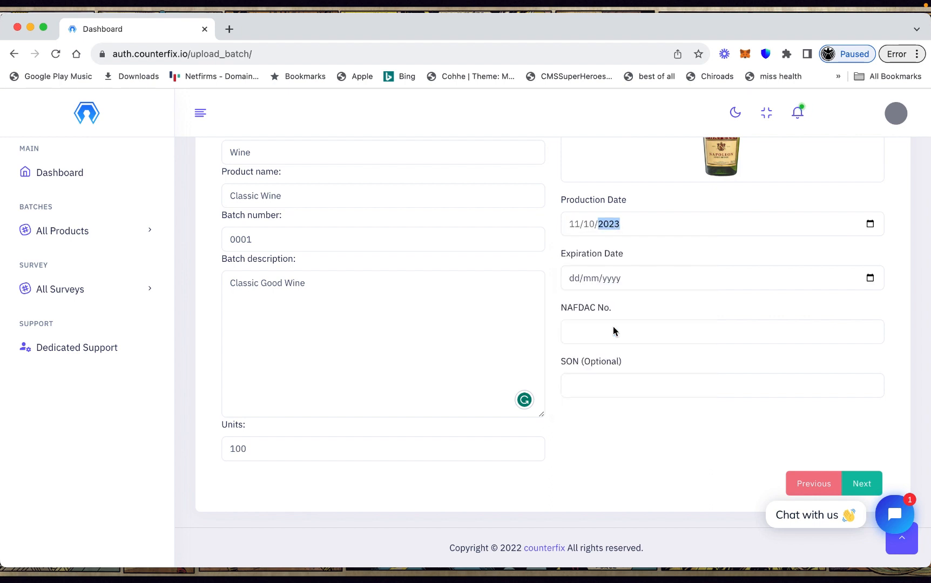
Set the batch's expiration date to 20/06/2025.
click(867, 278)
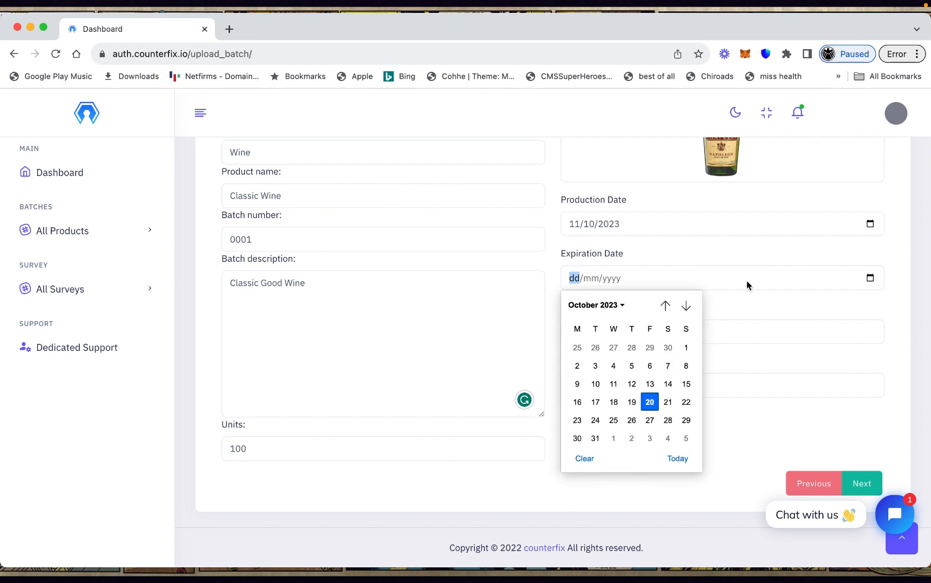
click(621, 305)
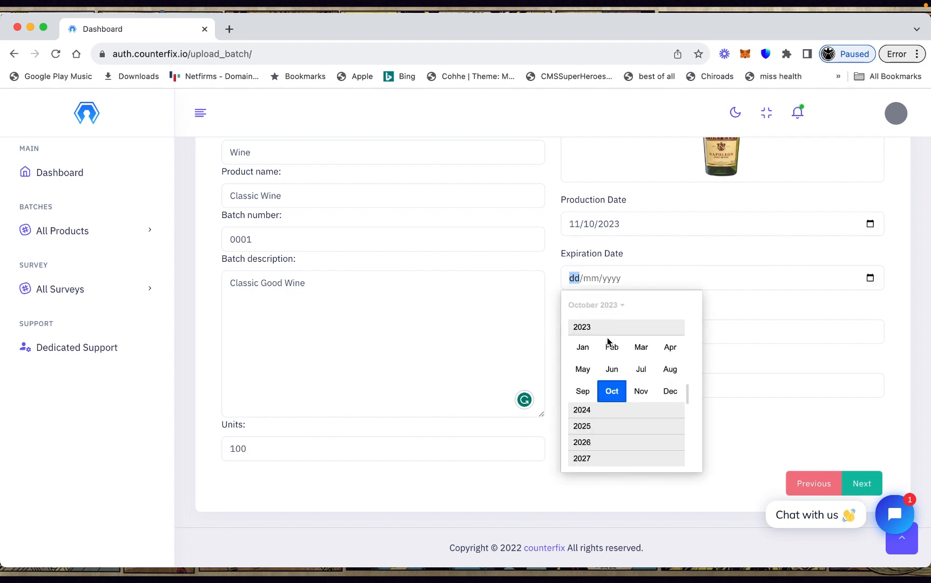
click(600, 425)
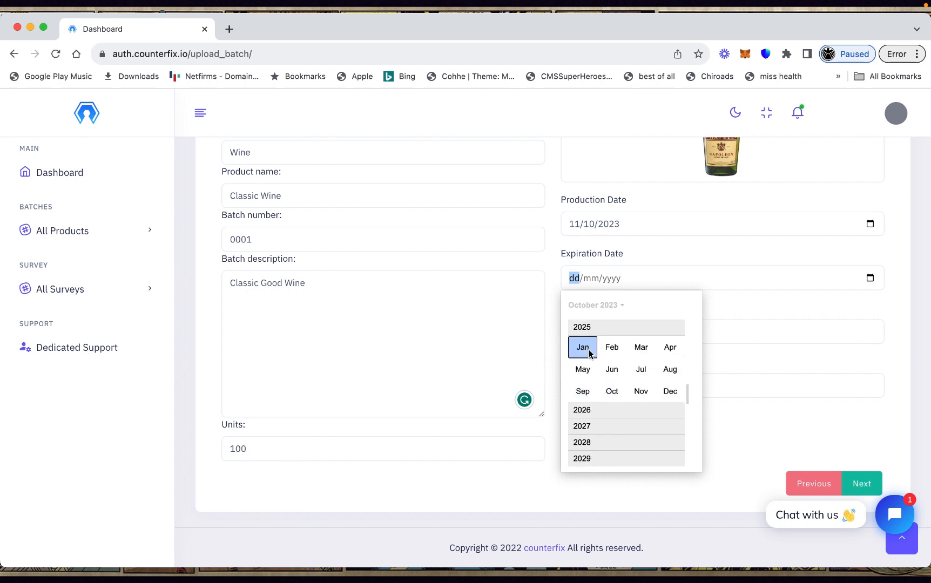
click(610, 369)
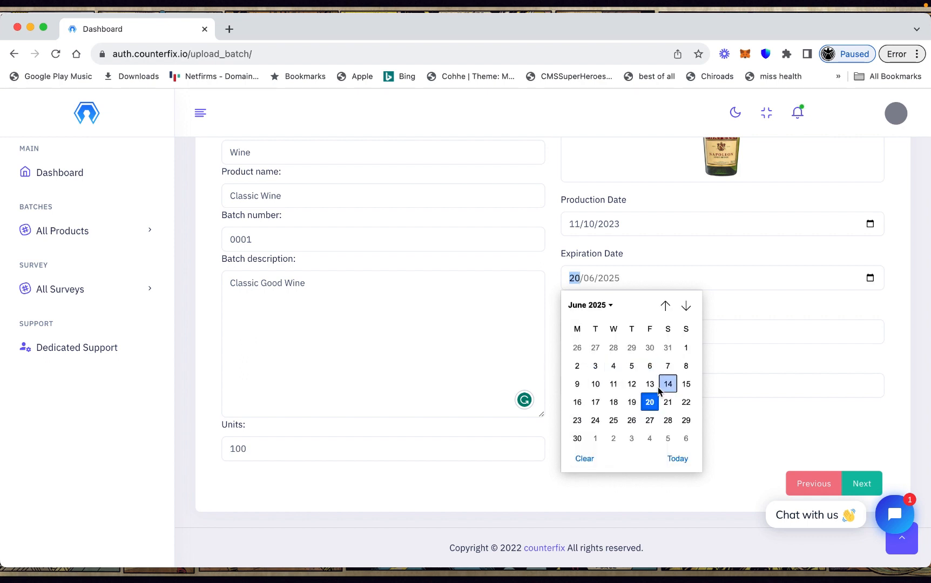
click(655, 406)
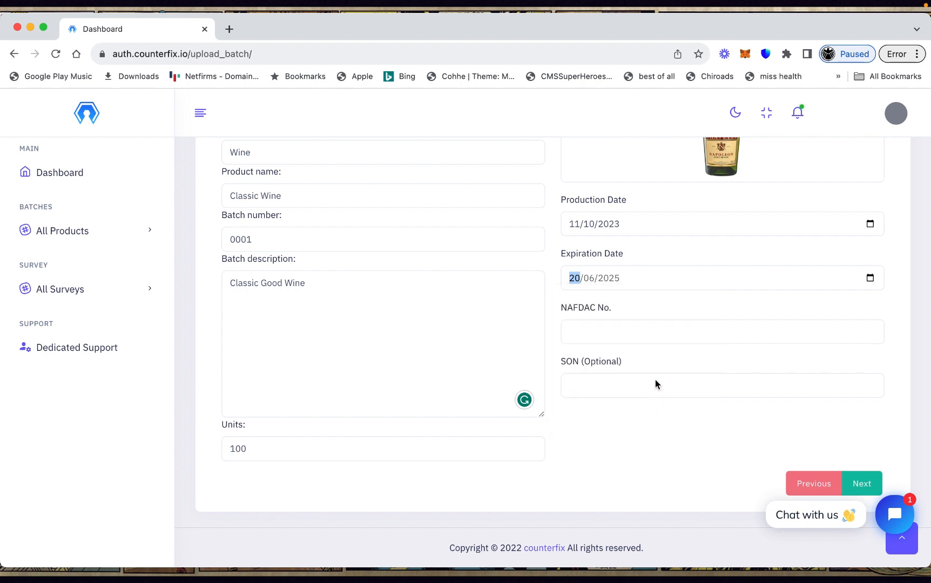
Enter 9002892 as the batch's NAFDAC number and proceed to the additional details.
click(596, 329)
text(9002892)
click(864, 485)
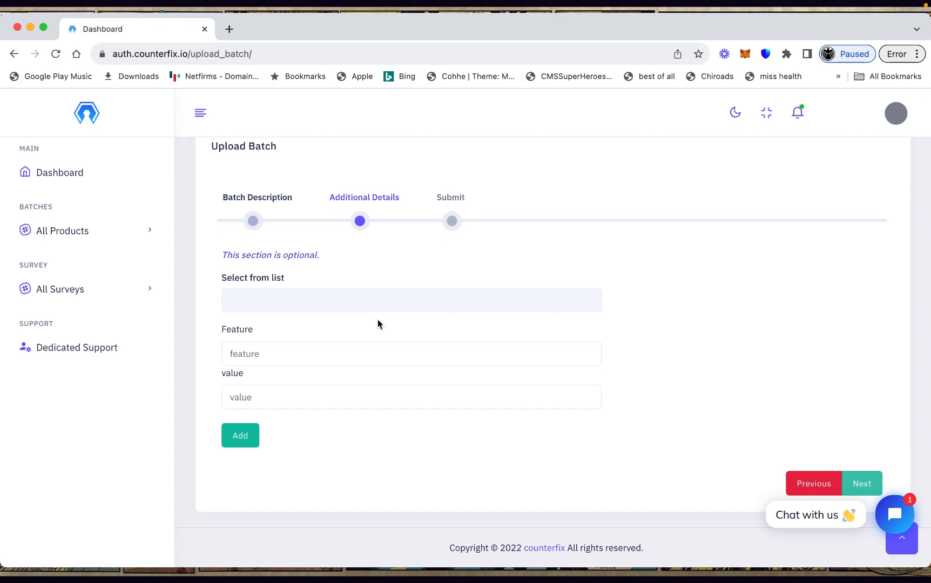
Add an additional batch feature "Flavour" with the value "Orange".
click(281, 353)
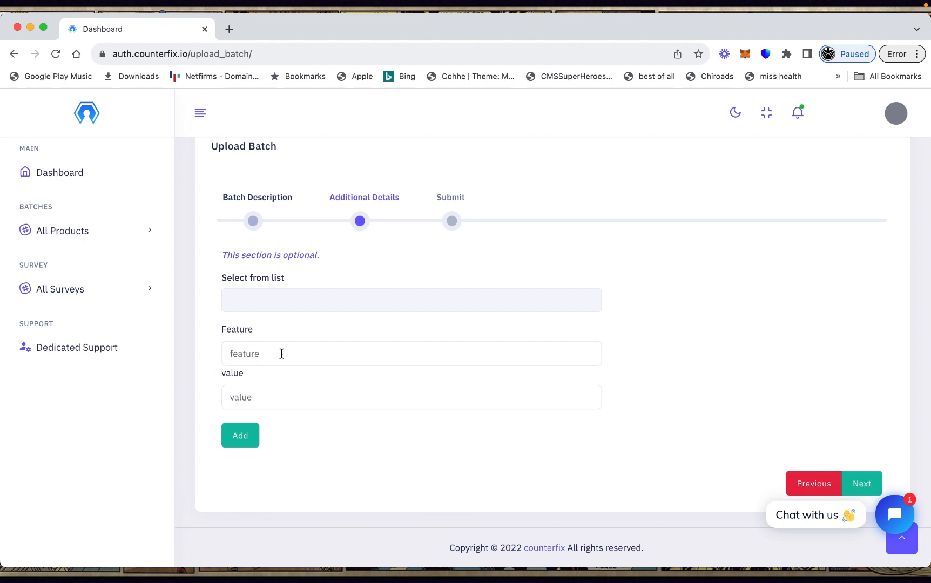
text(Flavour)
click(277, 394)
text(Orange)
click(246, 440)
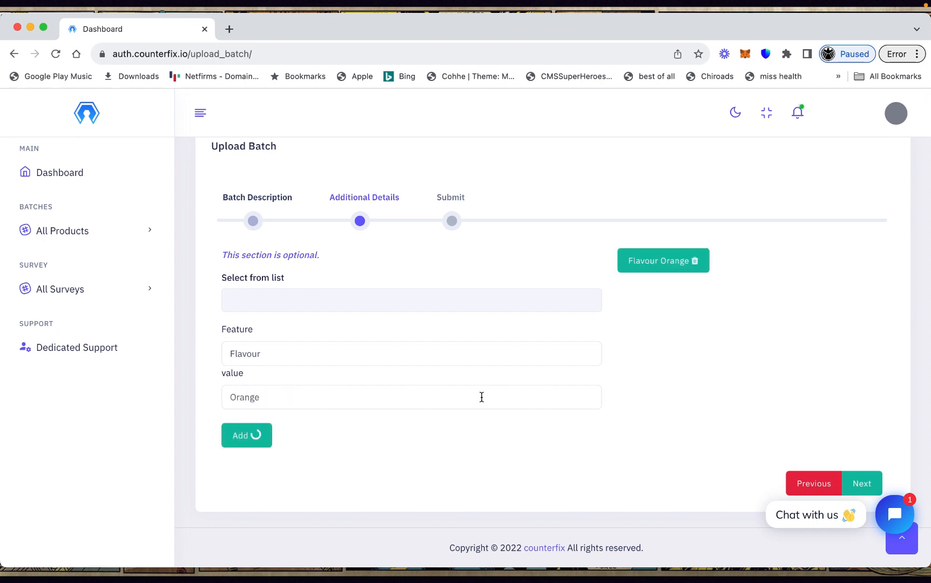
click(357, 358)
key(BackSpace)
key(BackSpace)
key(BackSpace)
key(BackSpace)
key(BackSpace)
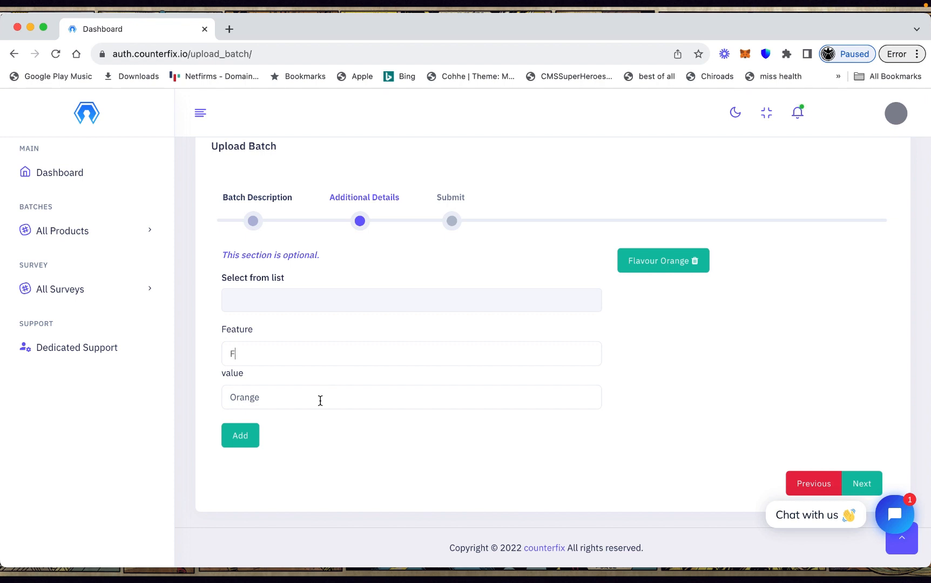
click(321, 401)
Proceed to the submission stage, agree to the terms and conditions, and upload the batch.
click(863, 484)
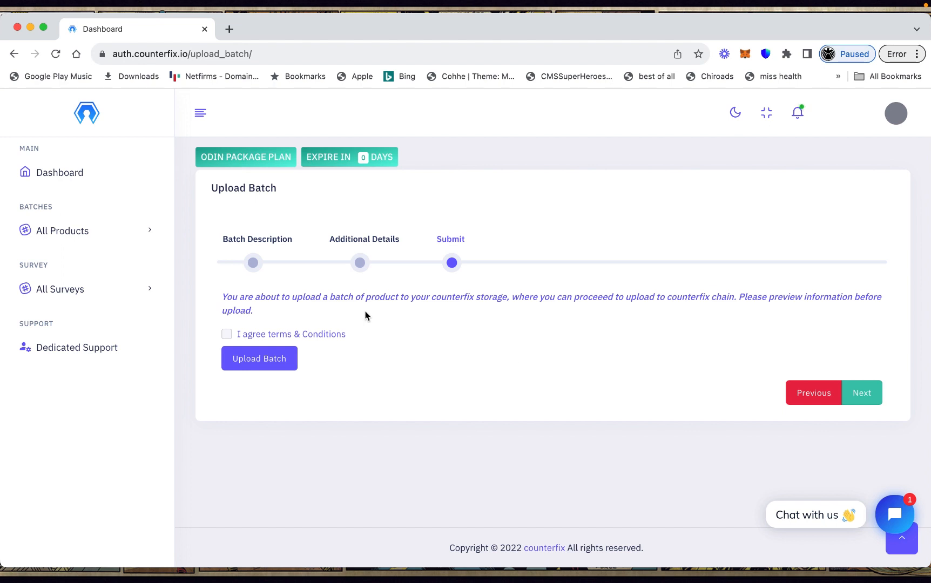
click(227, 333)
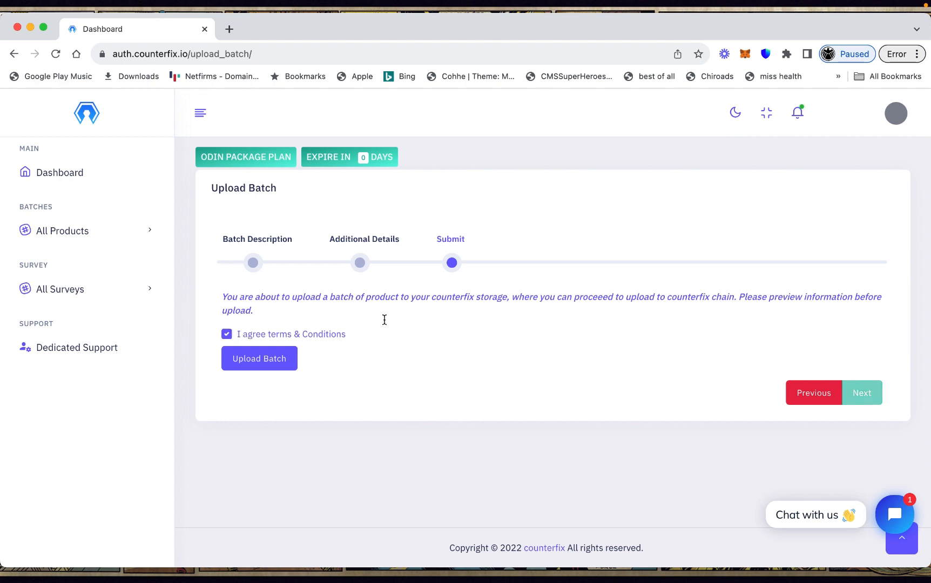
click(269, 366)
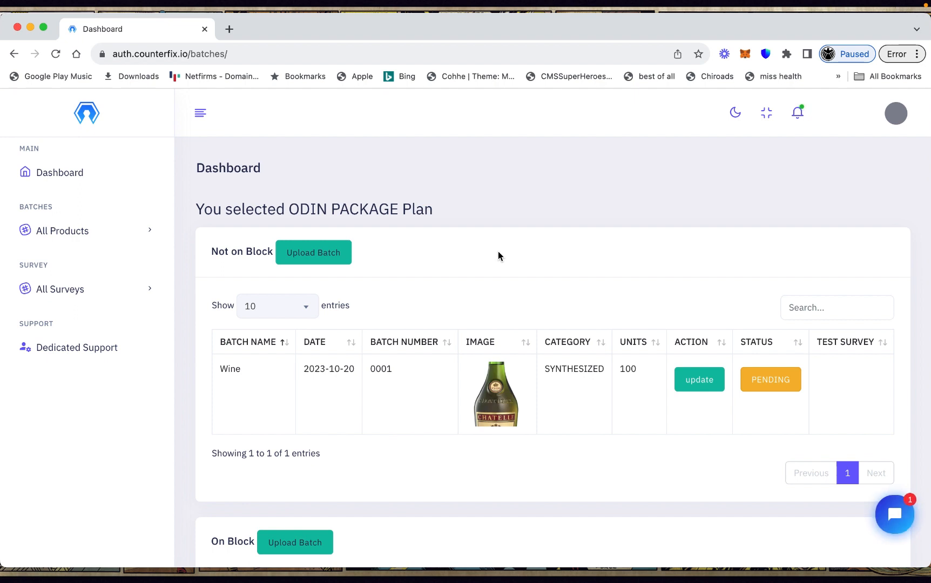
Look over the batches page and reload it to refresh the Wine batch's status.
scroll(498, 252, down, 2)
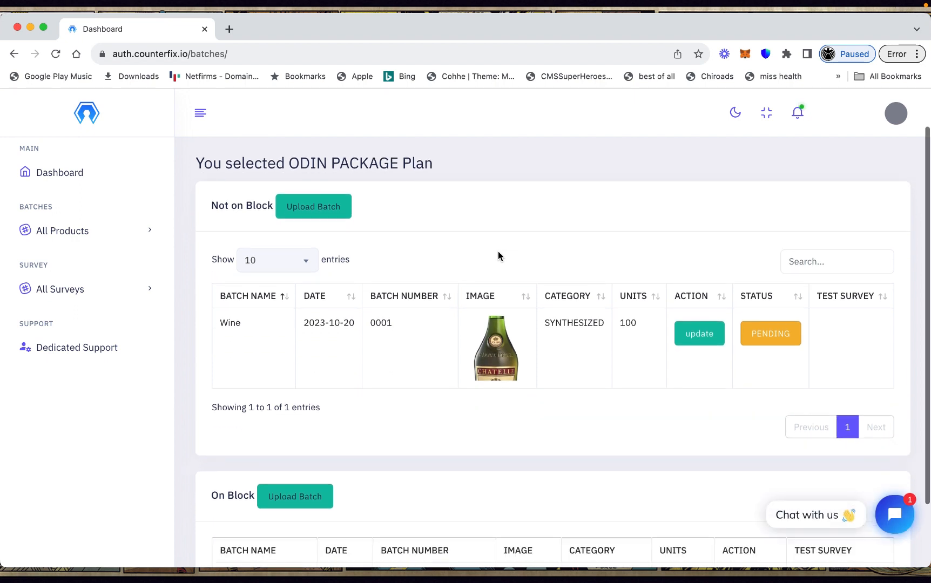
scroll(498, 256, down, 1)
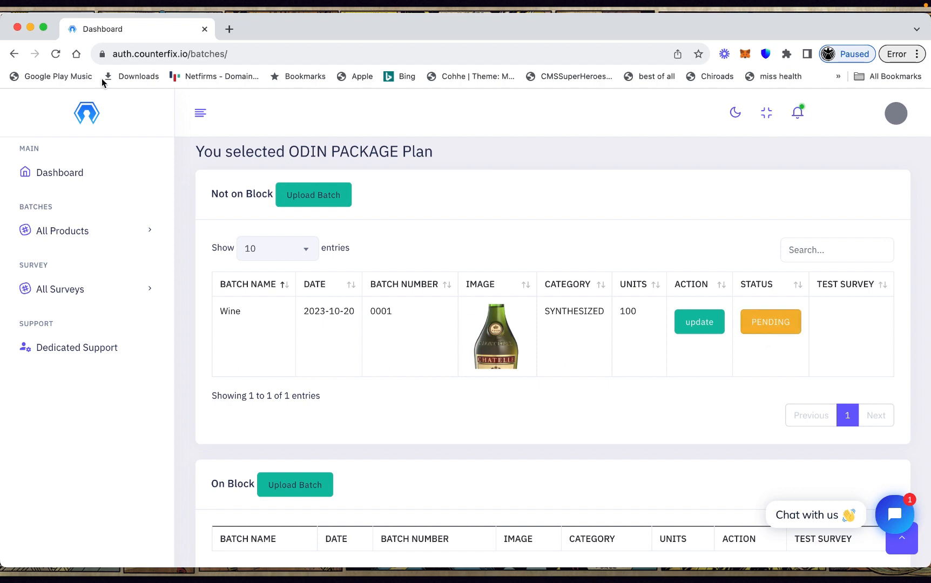
click(56, 54)
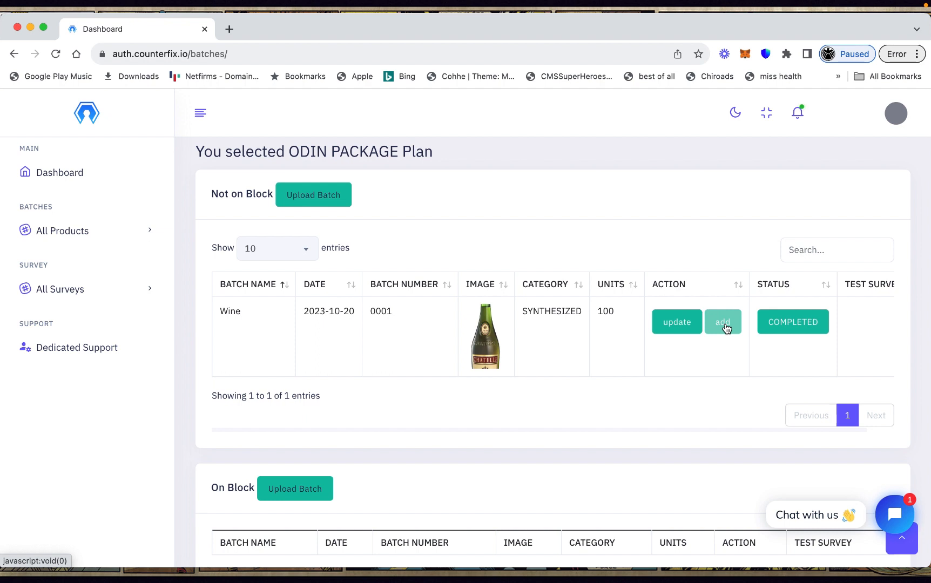
Add the Wine batch to the chain, authorising it with the account password.
scroll(513, 361, up, 1)
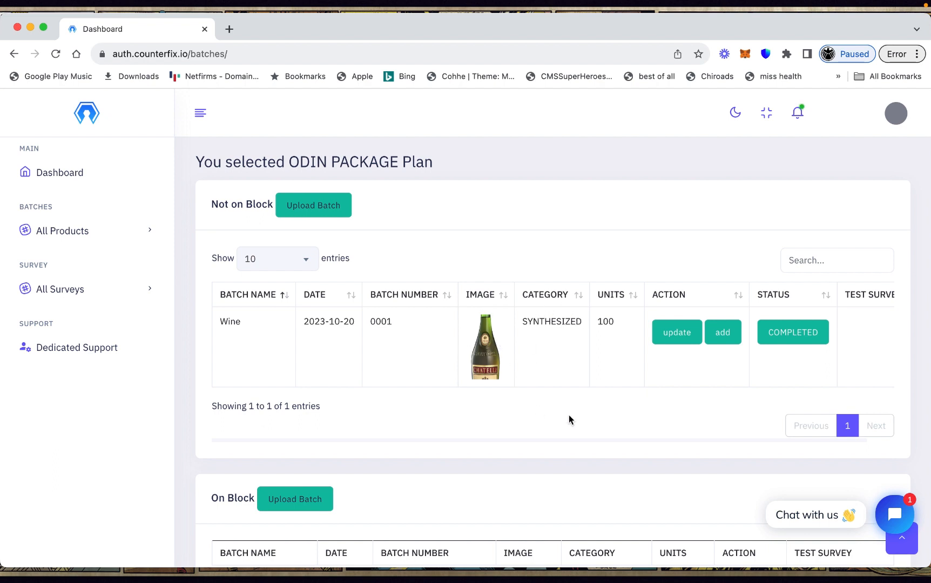
scroll(569, 415, down, 3)
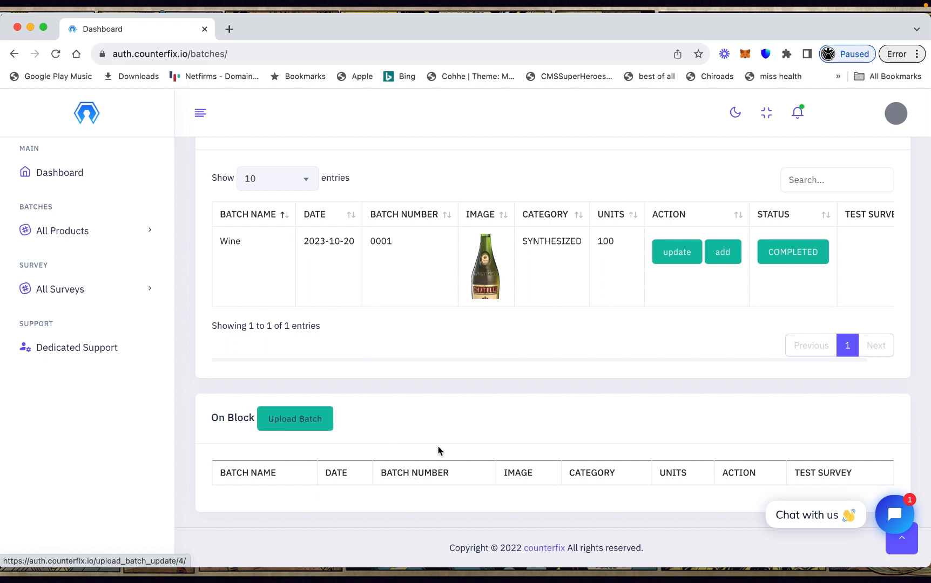
scroll(549, 416, up, 3)
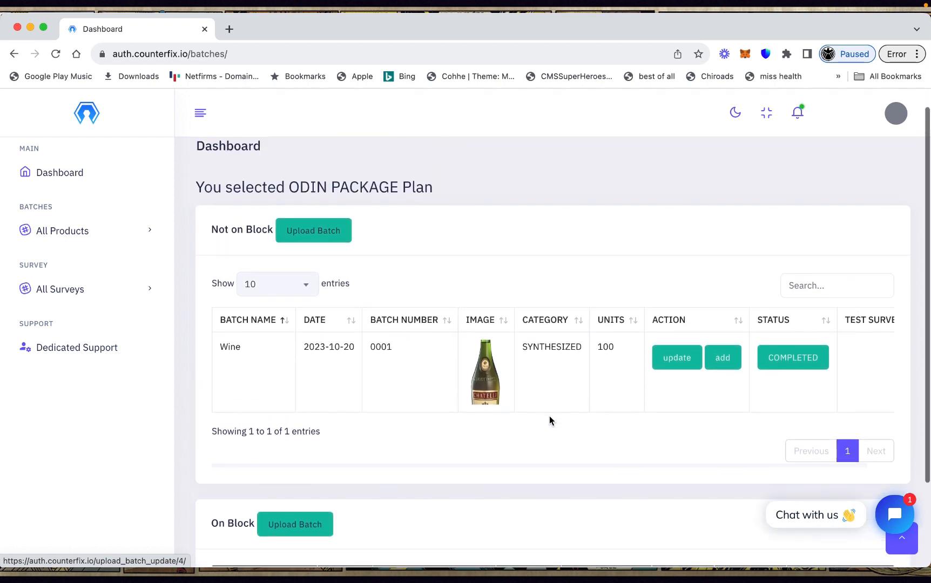
click(726, 368)
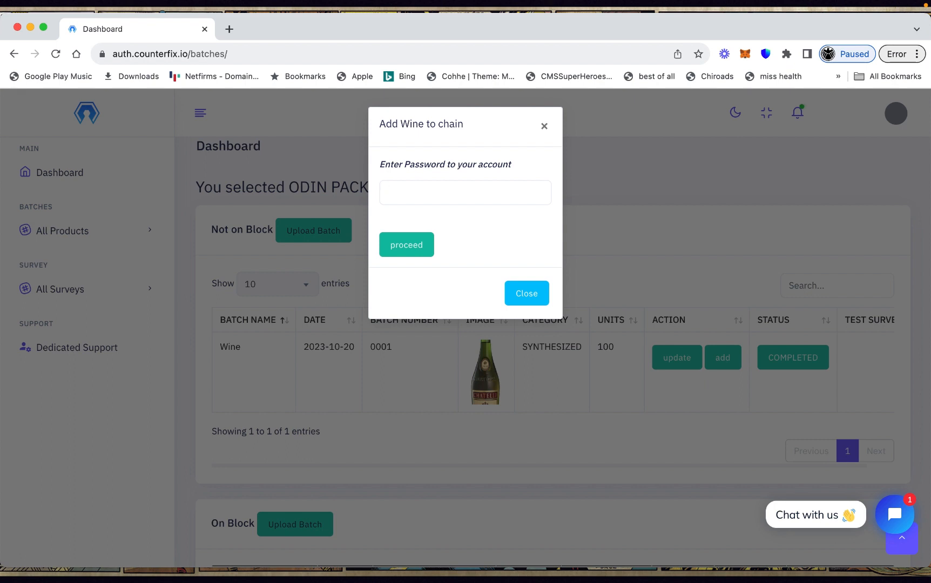
text(••••)
text(••)
click(413, 247)
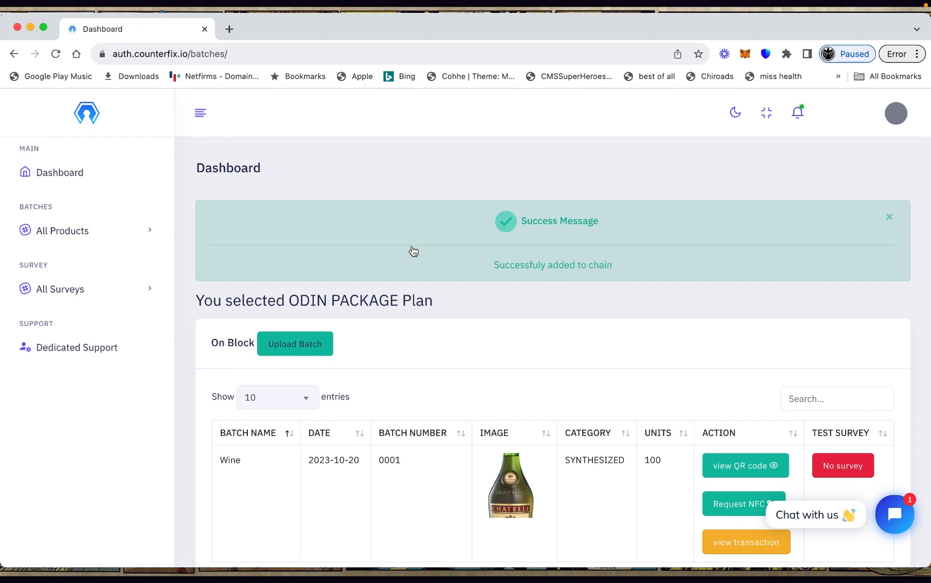
Generate the QR code units for the Wine batch in the On Block table.
scroll(461, 350, down, 2)
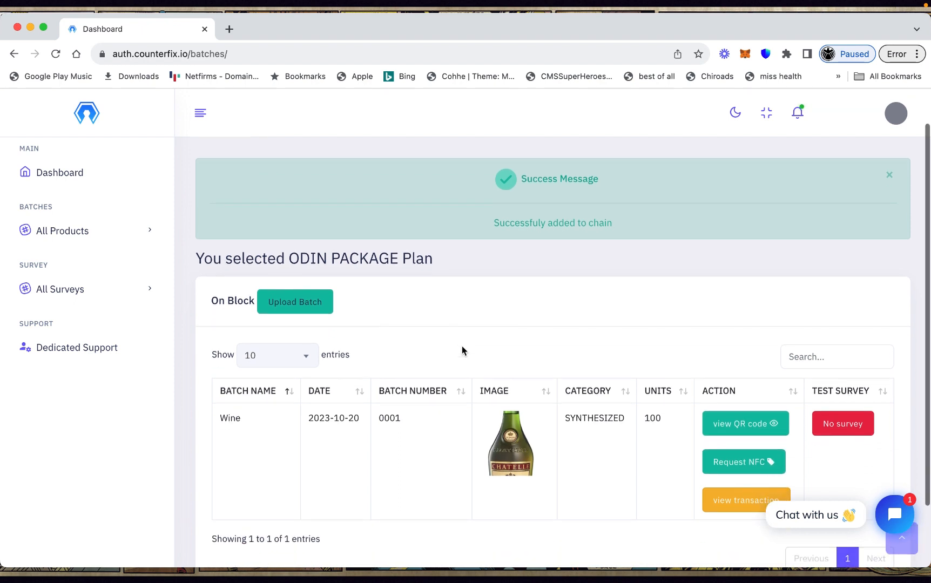
scroll(462, 346, up, 1)
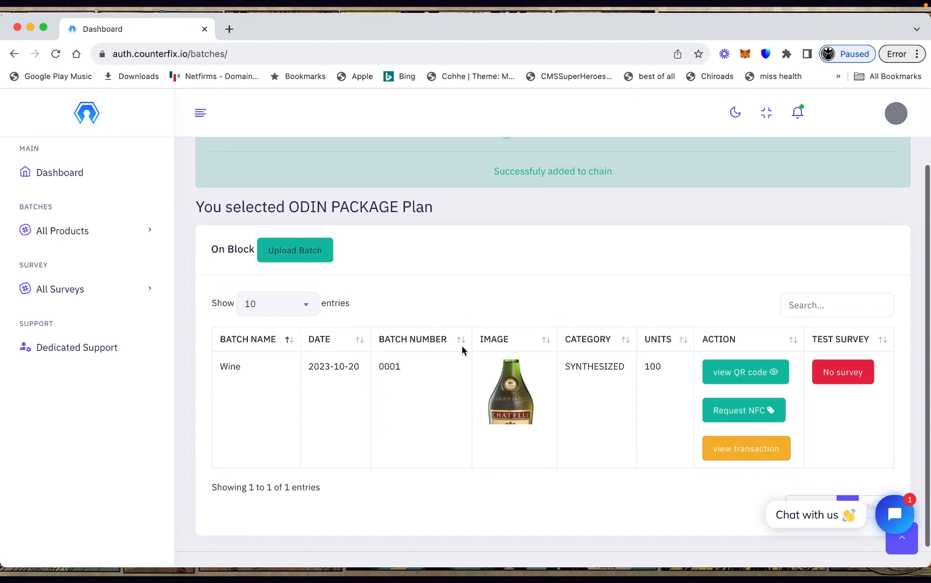
click(727, 376)
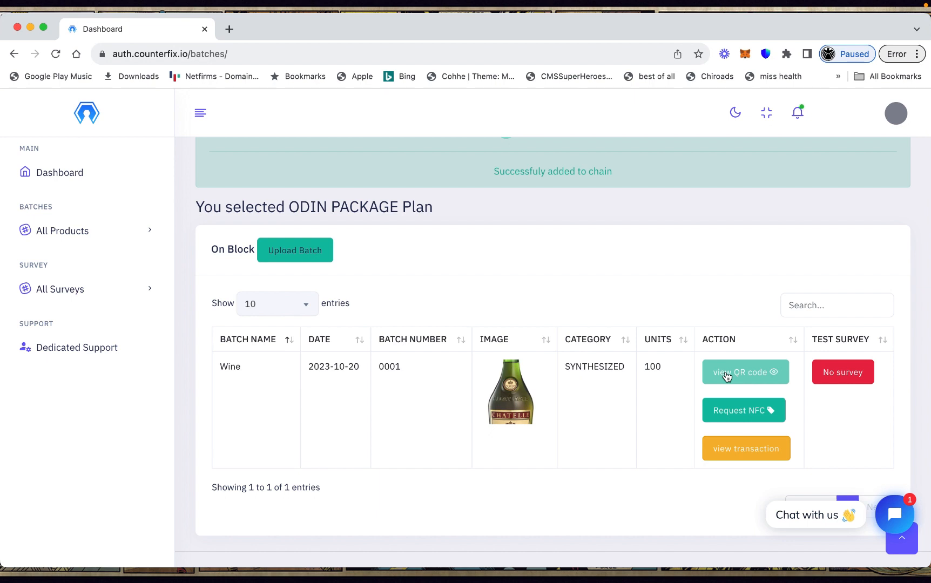
scroll(721, 281, down, 1)
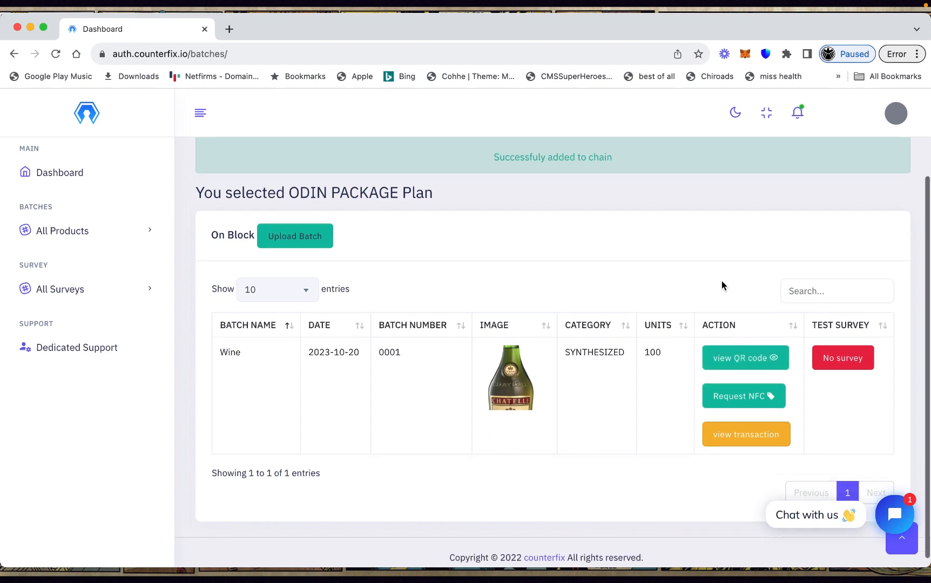
click(738, 393)
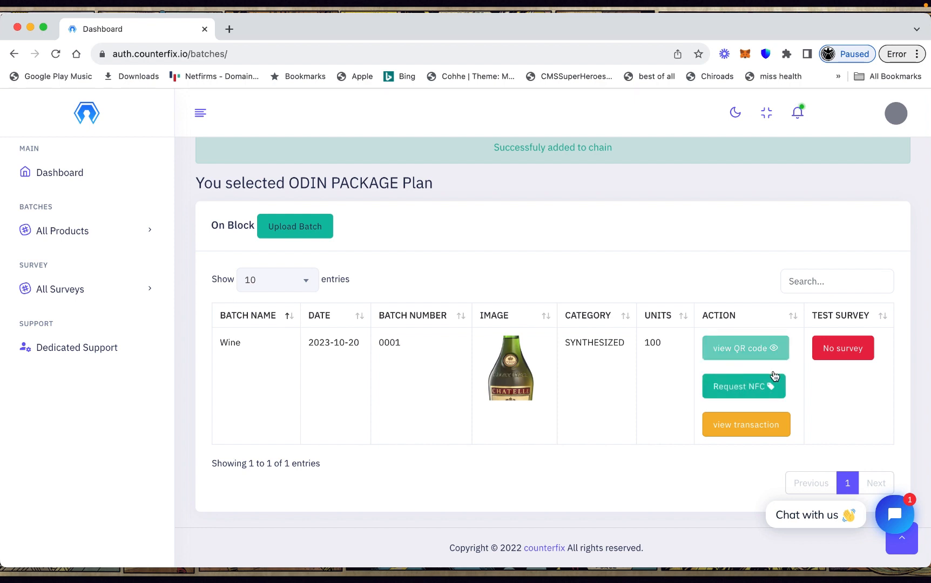
click(741, 354)
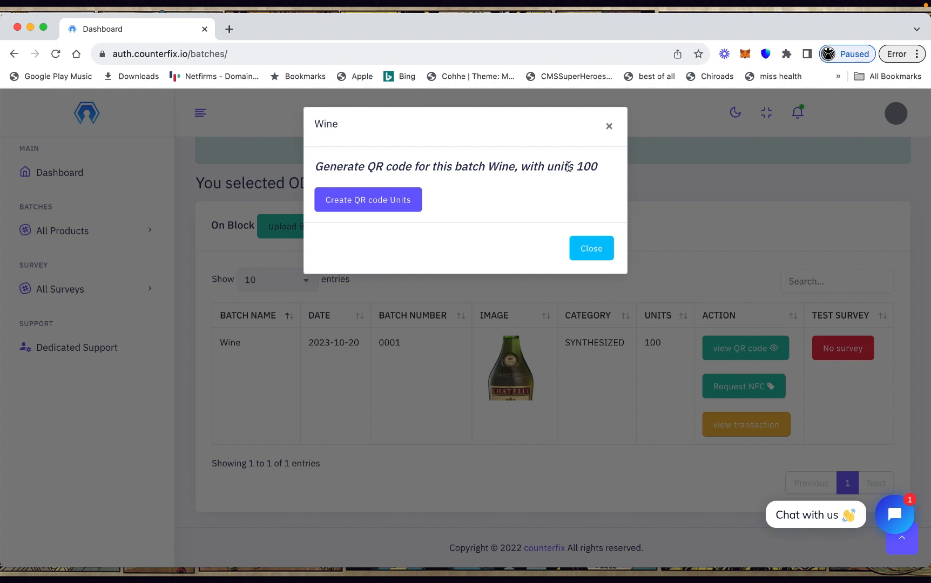
click(384, 209)
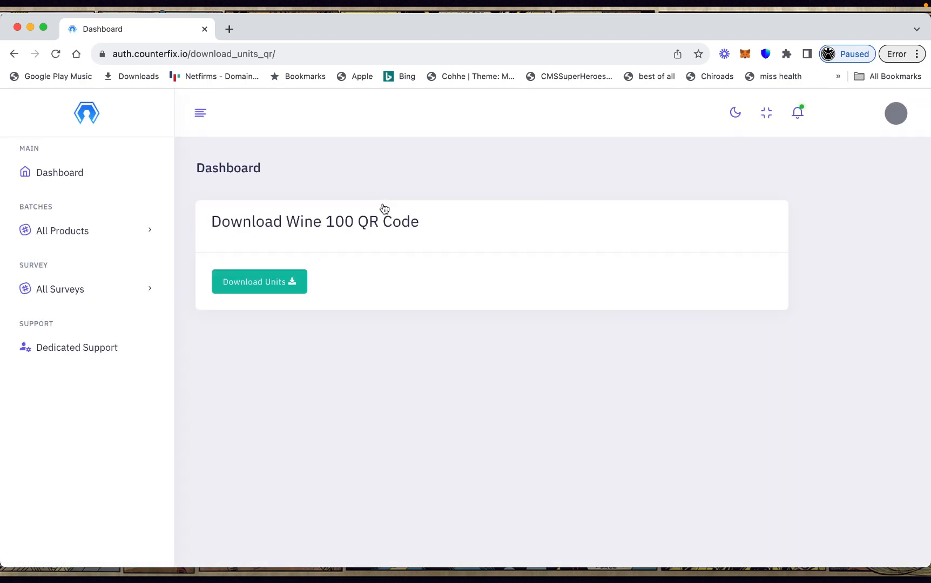
Download the Wine QR code units as "Wine 0001" into the Downloads folder and dismiss the download confirmation.
click(254, 281)
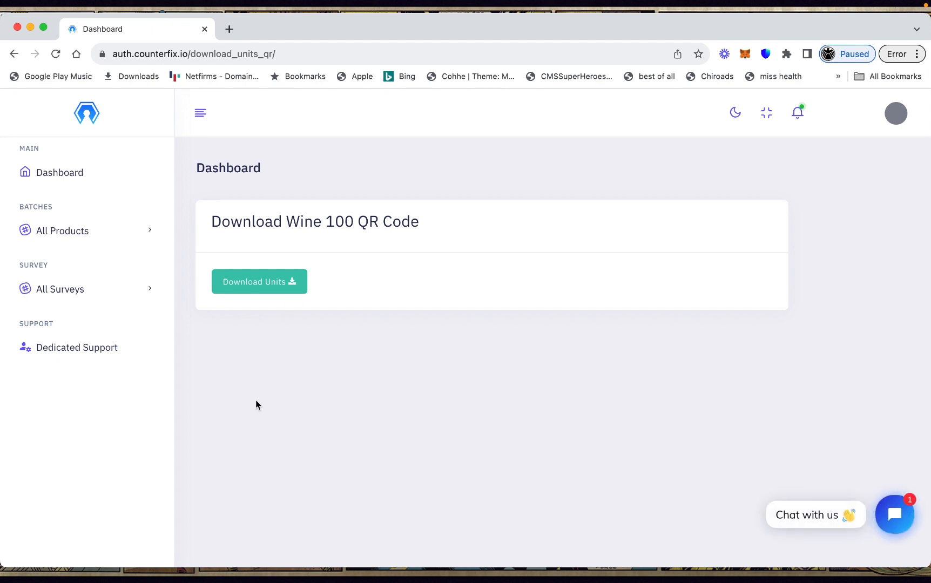
click(277, 283)
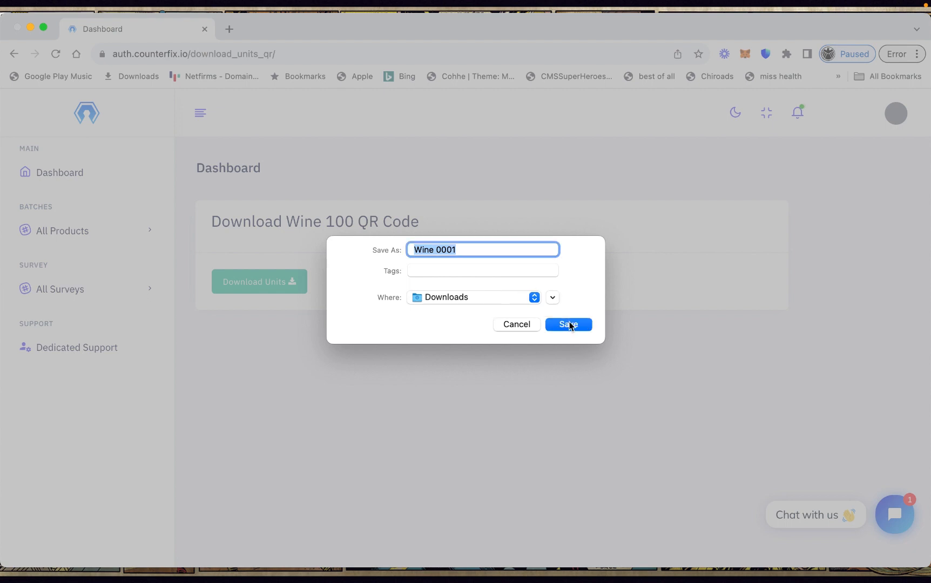
click(571, 325)
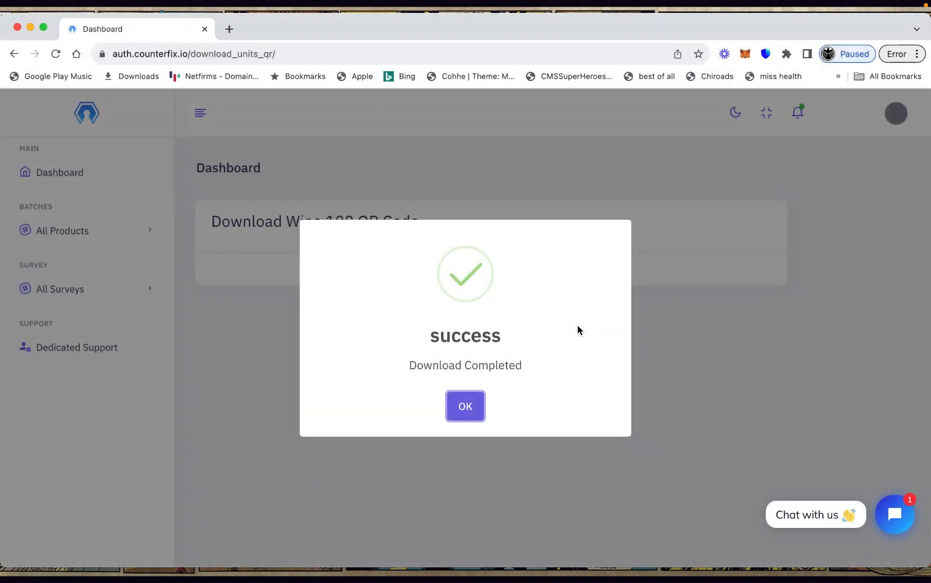
click(466, 409)
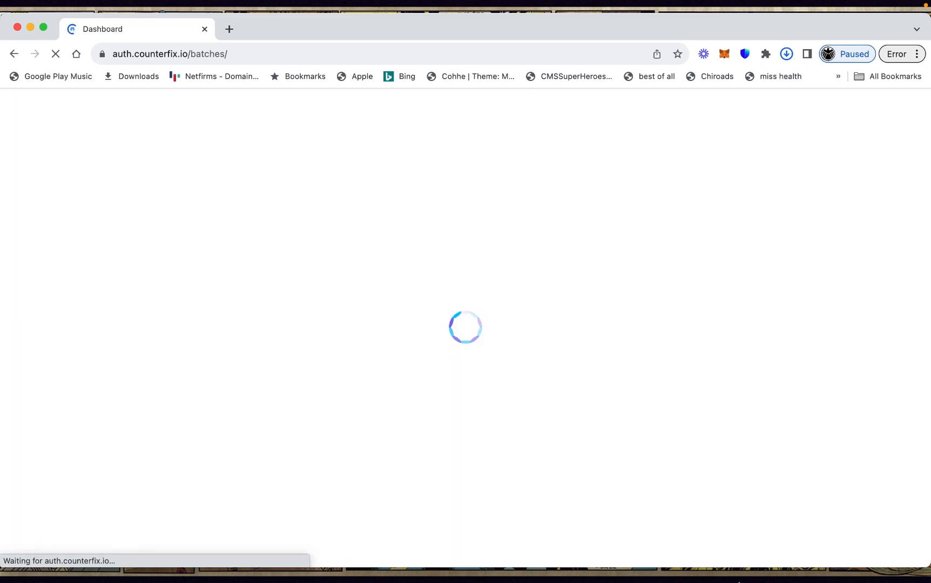
Extract the downloaded archive Wine 0001.zip from the Downloads folder and bring up the extraction window.
mouse_move(739, 582)
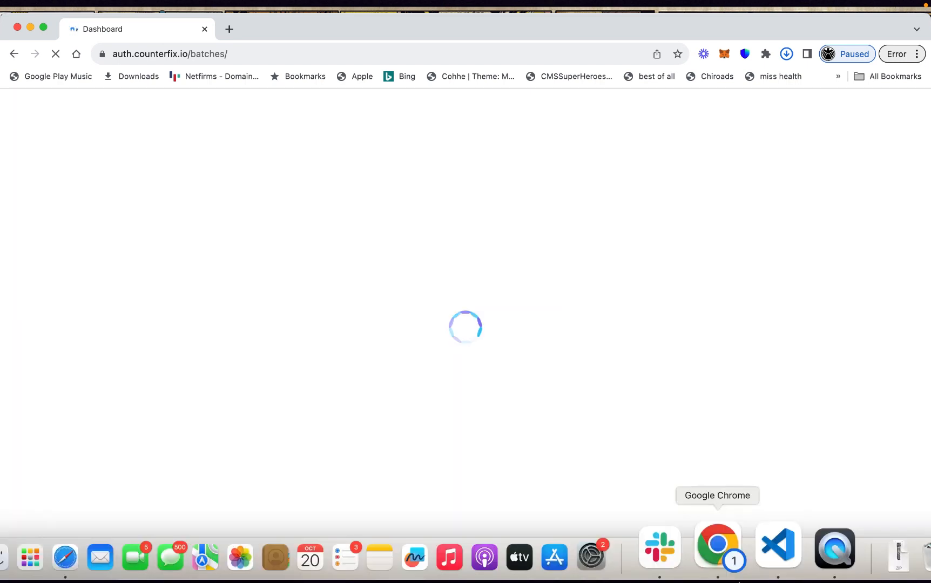
click(846, 547)
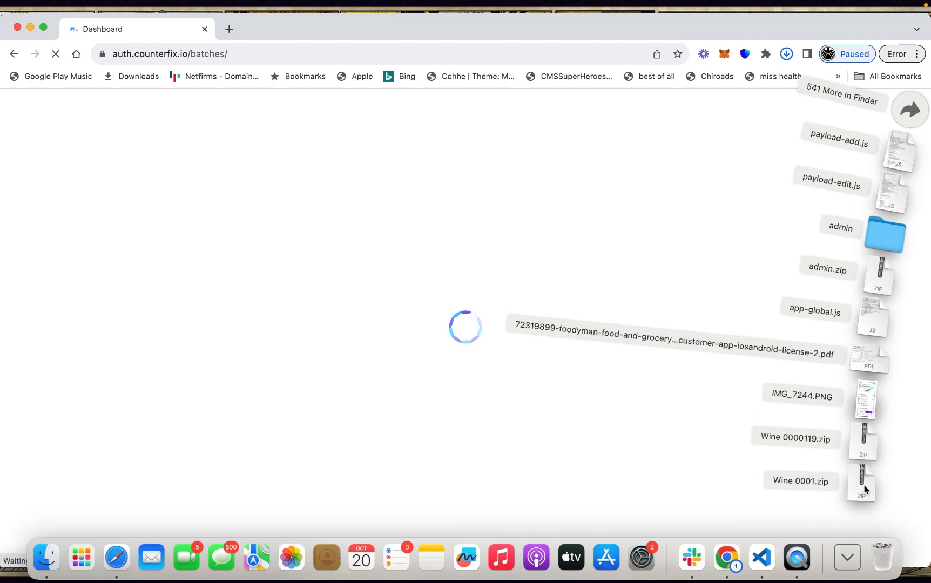
click(864, 485)
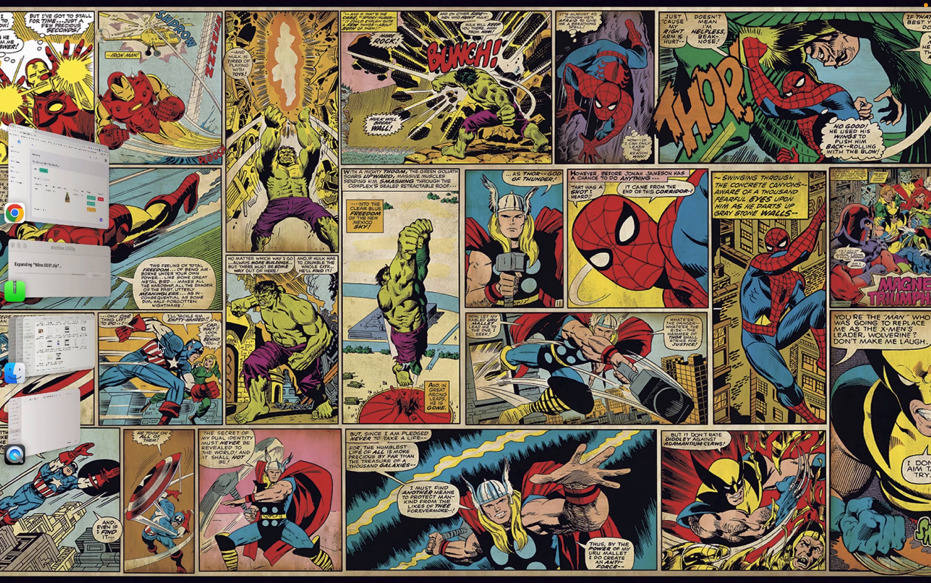
click(81, 294)
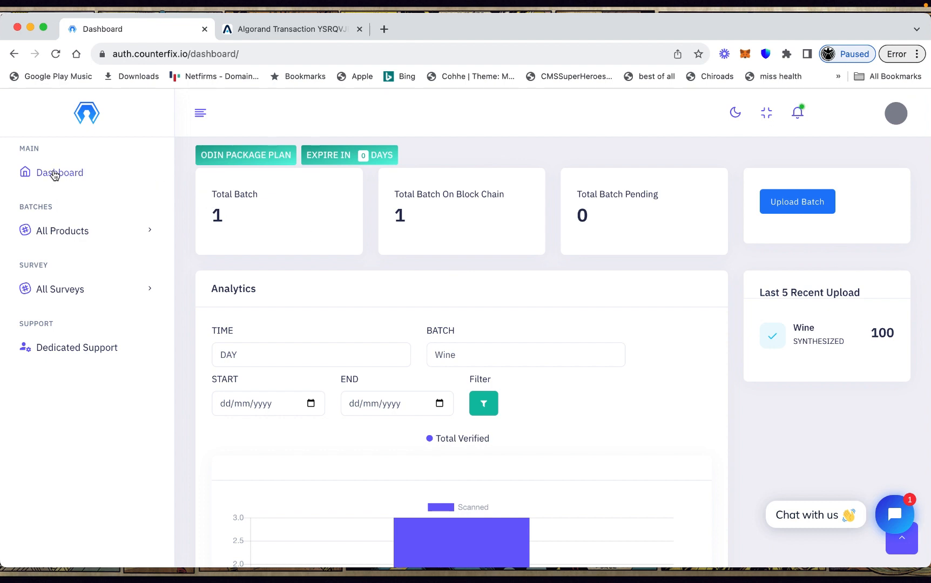
Return to the My products list, view the Wine batch's NFC request form, and close it without submitting.
click(148, 234)
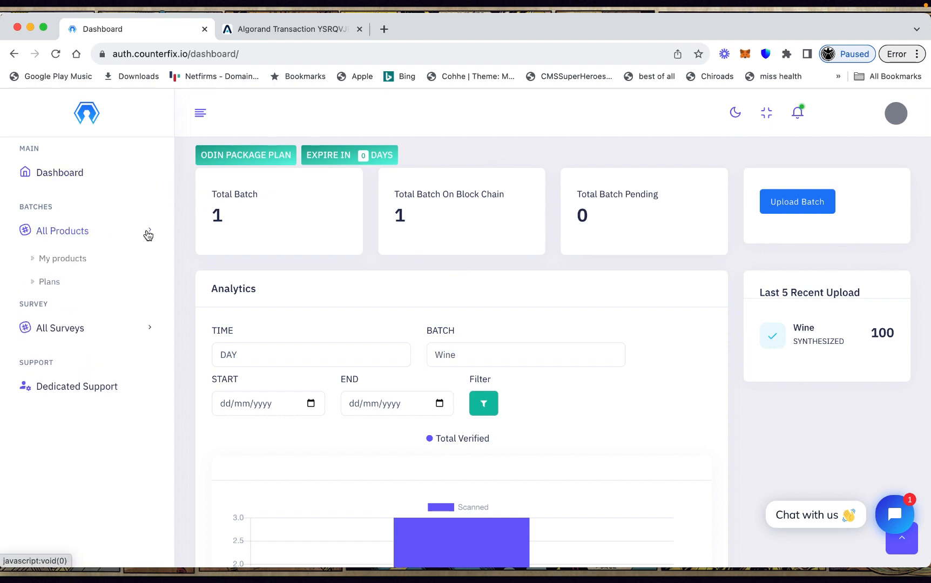
click(69, 260)
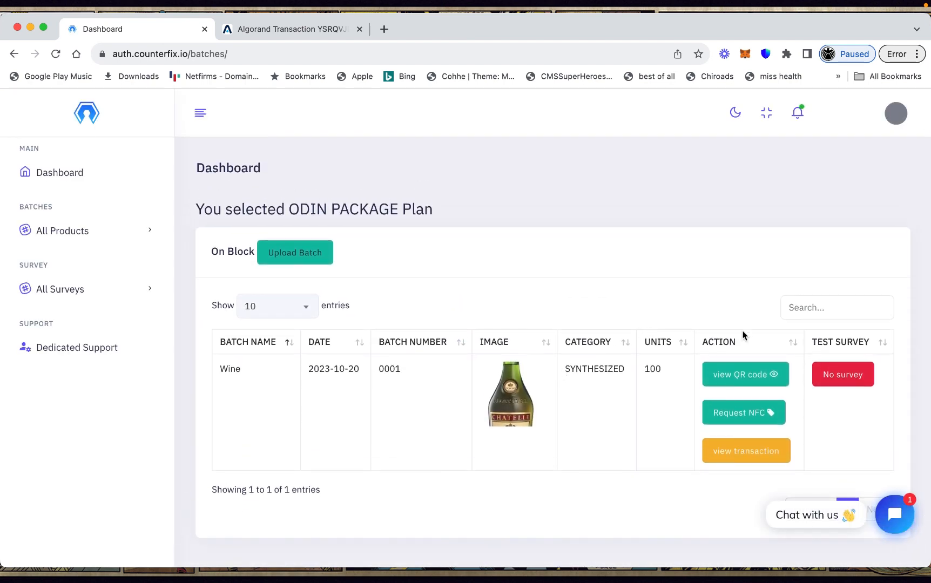
click(754, 421)
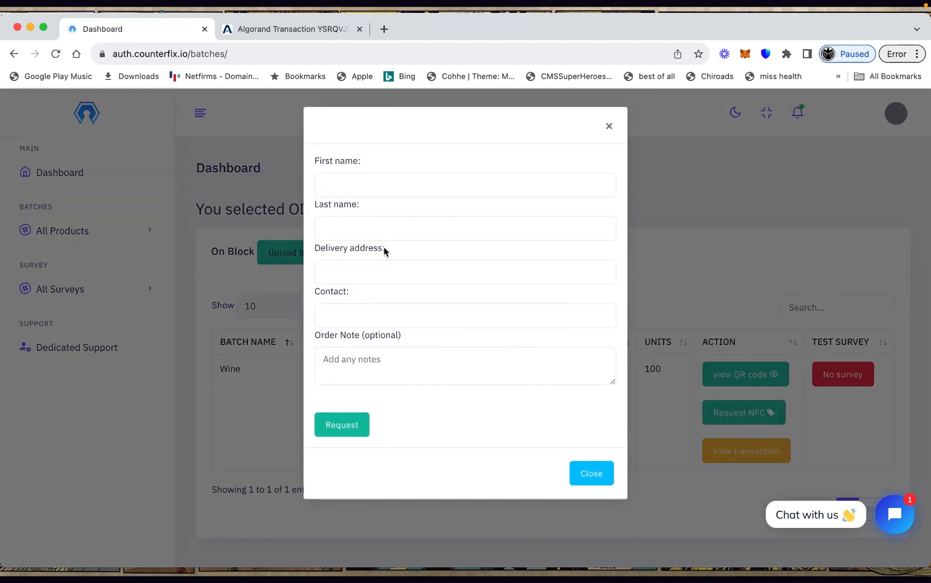
click(609, 127)
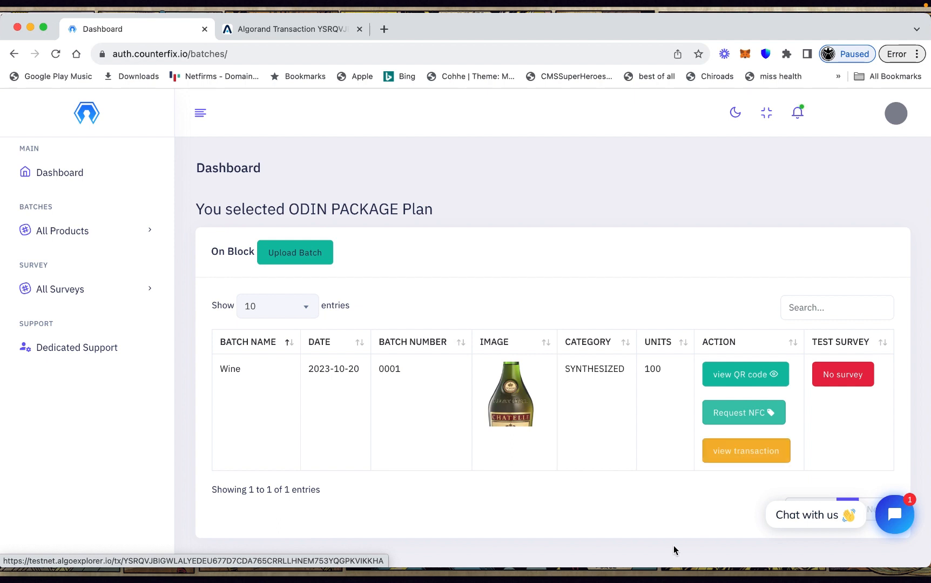
Open the Wine batch's blockchain transaction in a new browser tab.
right_click(745, 456)
click(517, 283)
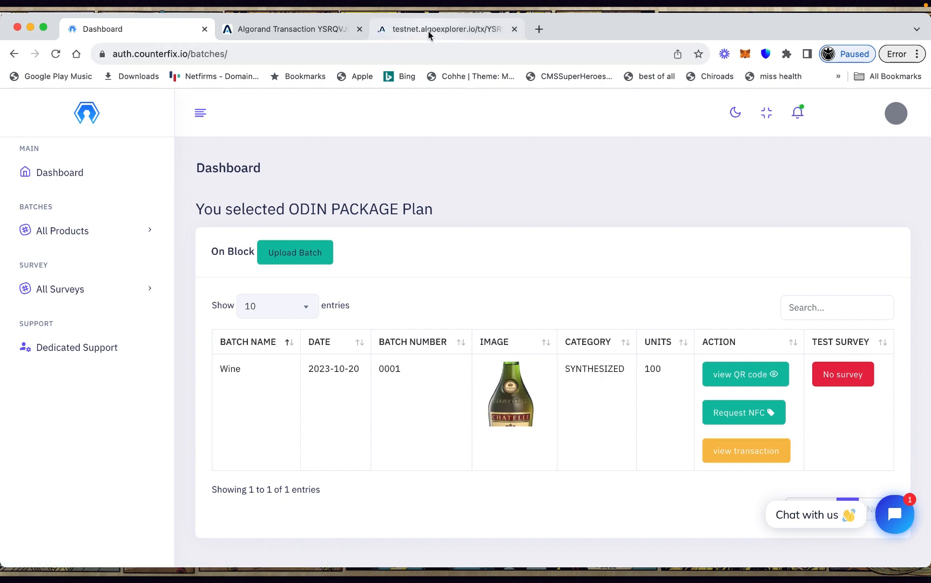
Examine the Wine batch's Algorand transaction on AlgoExplorer, including the transaction ID, amount, and JSON note.
drag(430, 34, 278, 28)
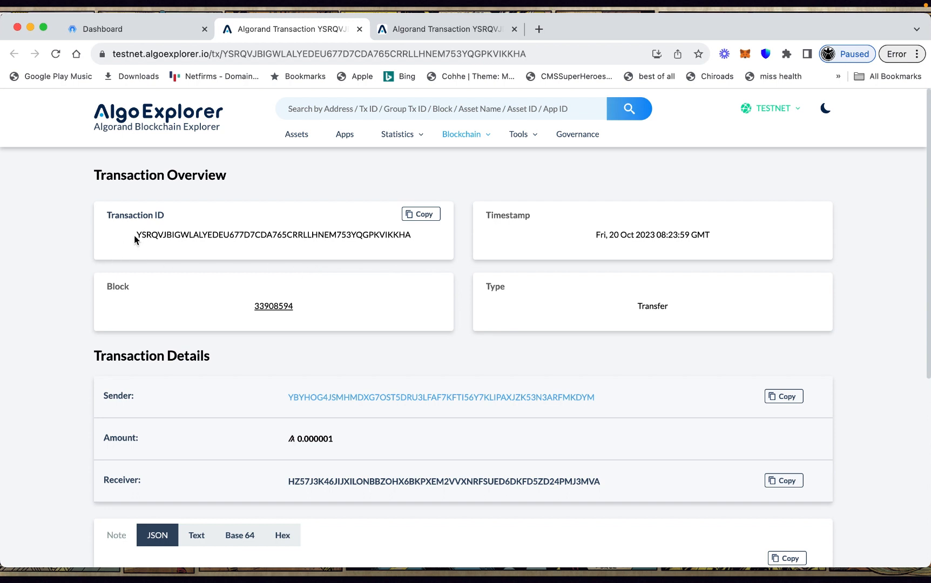
drag(134, 235, 411, 238)
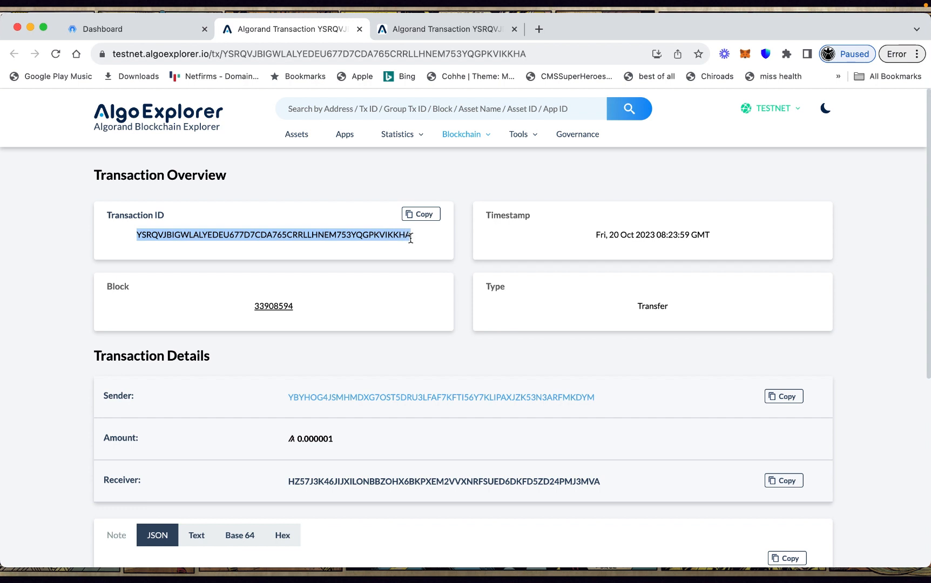
scroll(410, 238, down, 2)
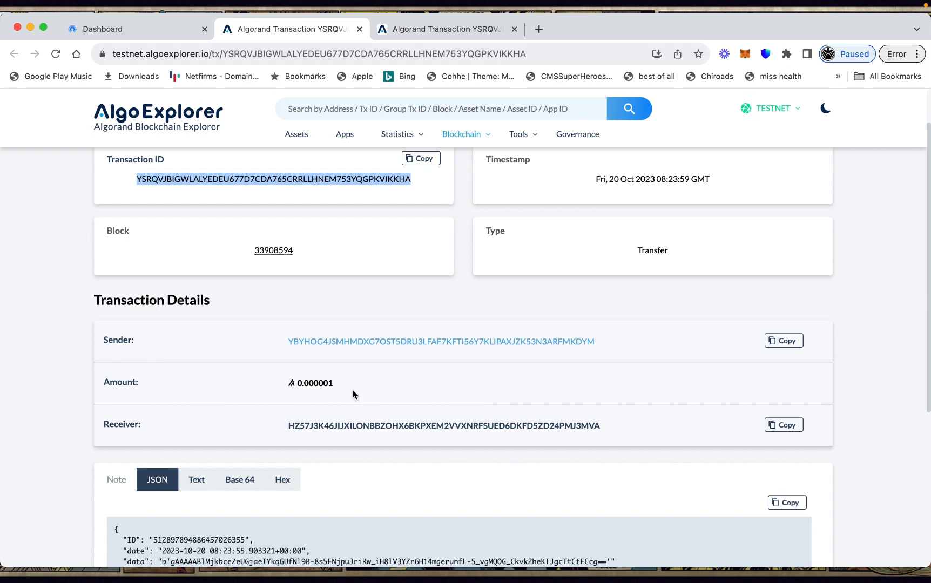
drag(326, 384, 333, 384)
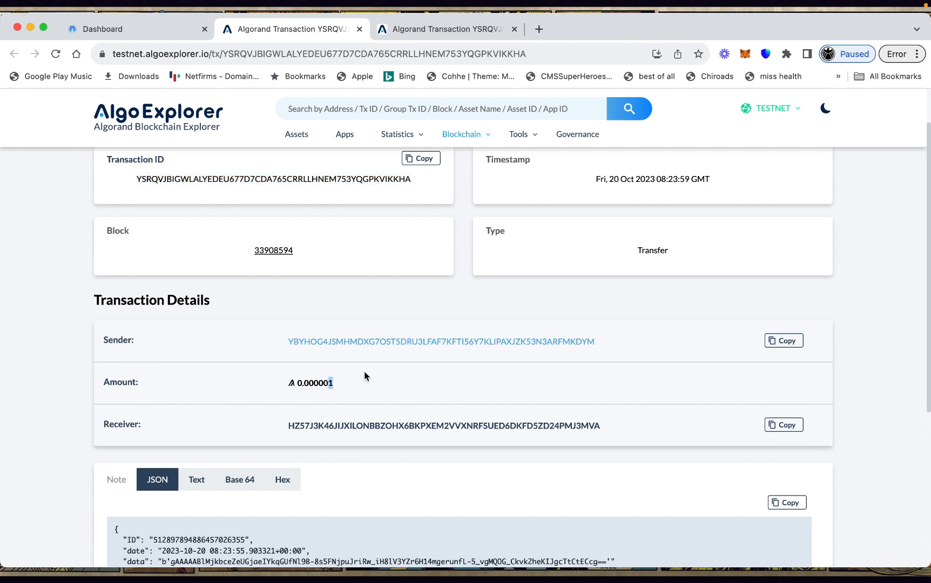
scroll(363, 372, down, 3)
scroll(364, 372, down, 4)
scroll(363, 373, up, 7)
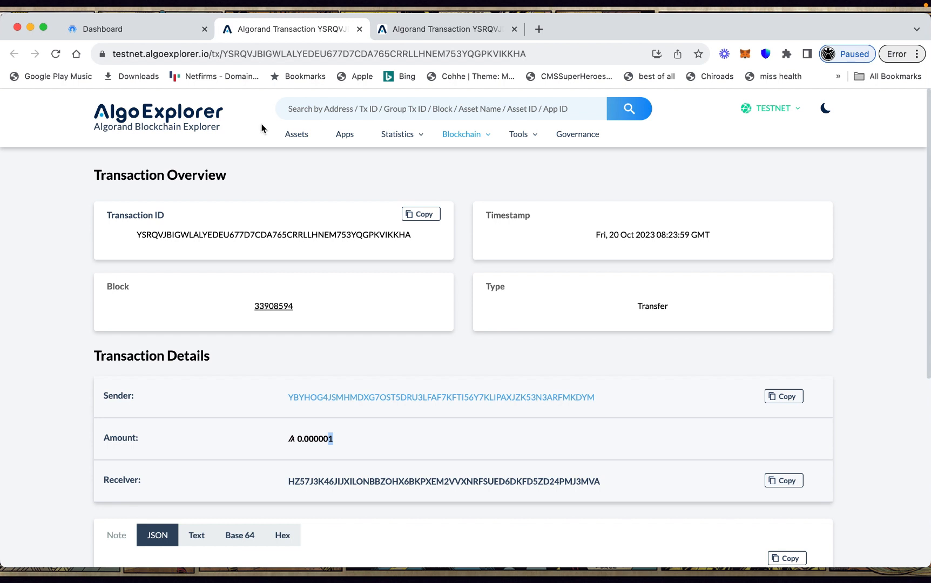
Switch back to the Counterfix batch list, review the Wine entry, and open the main dashboard.
click(145, 28)
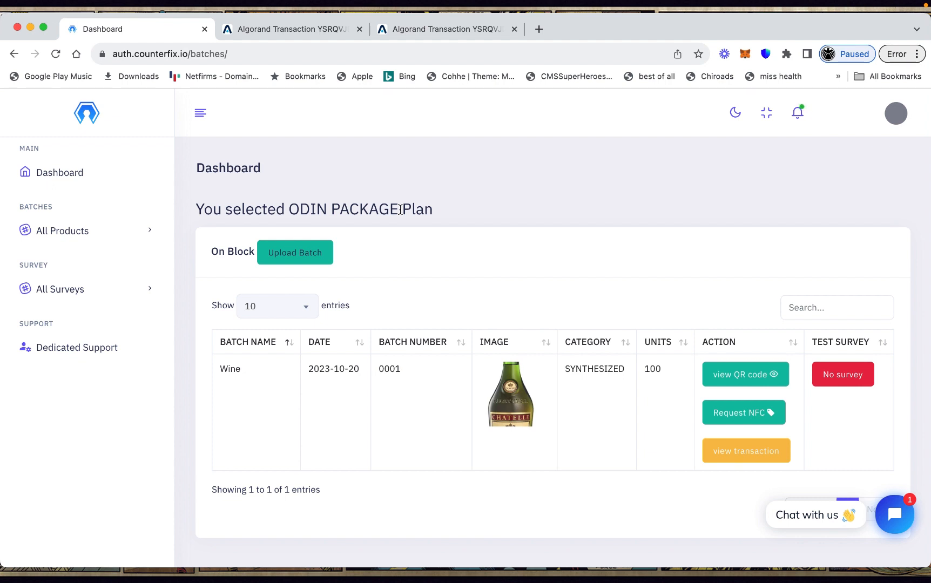
scroll(634, 213, down, 2)
scroll(634, 215, up, 2)
click(64, 174)
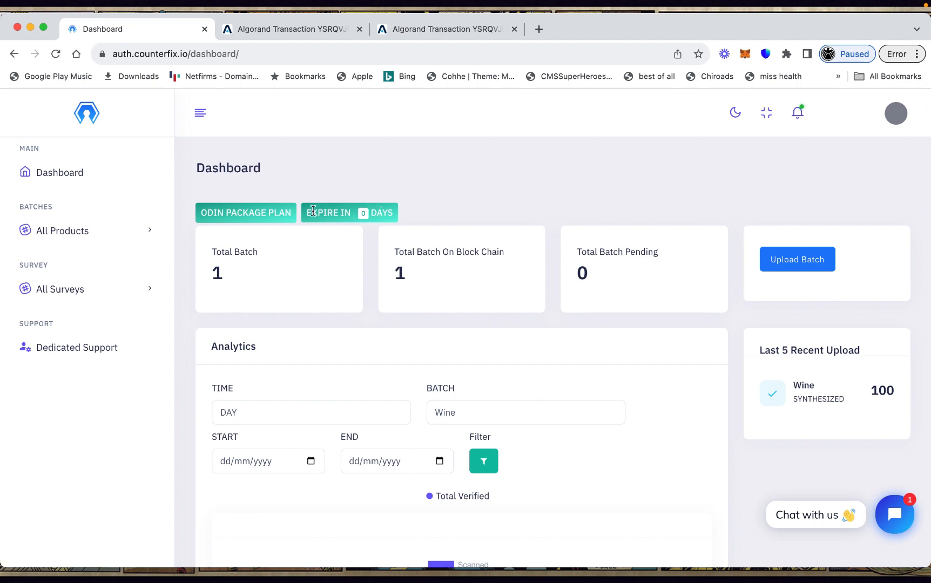
Open the QR code image image_1 2.jpg from the Downloads folder and reposition its window over the dashboard.
mouse_move(1, 186)
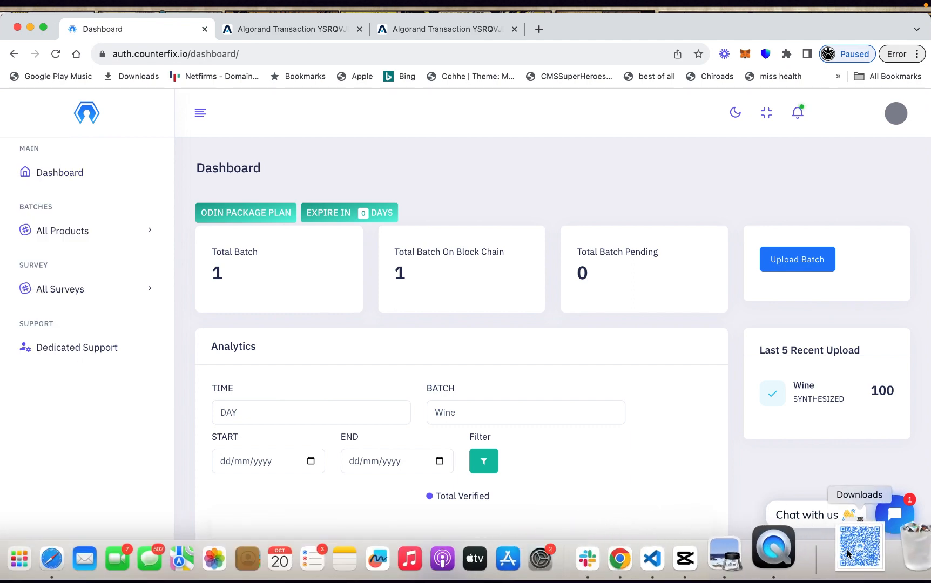
click(856, 548)
click(874, 494)
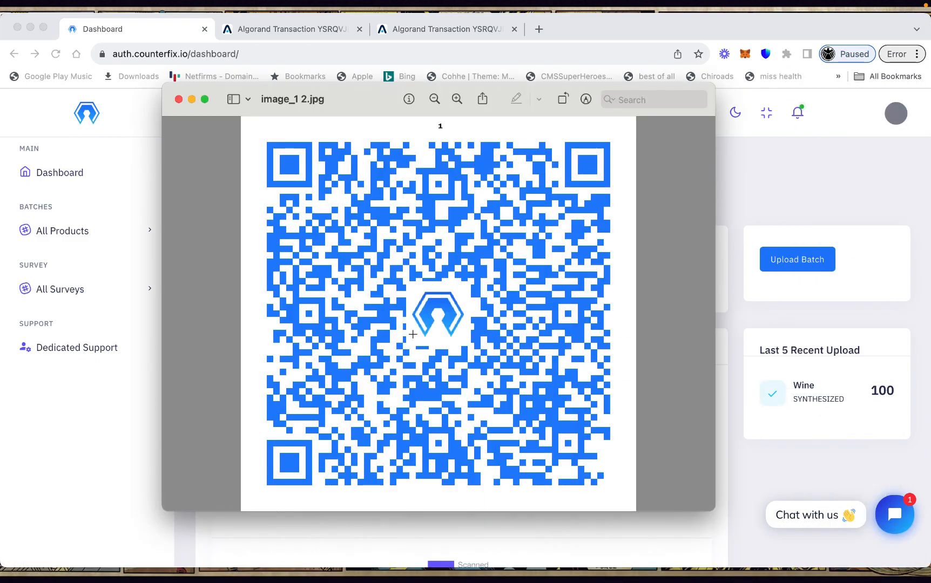
drag(321, 113, 423, 116)
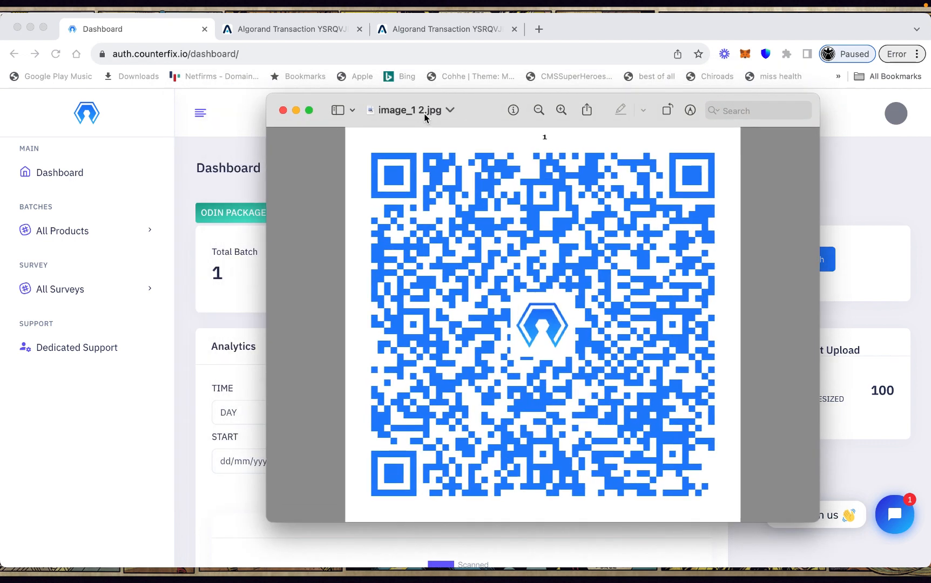
Return to the Counterfix dashboard and examine the Analytics chart of scans for the Wine batch.
click(243, 315)
scroll(456, 368, down, 5)
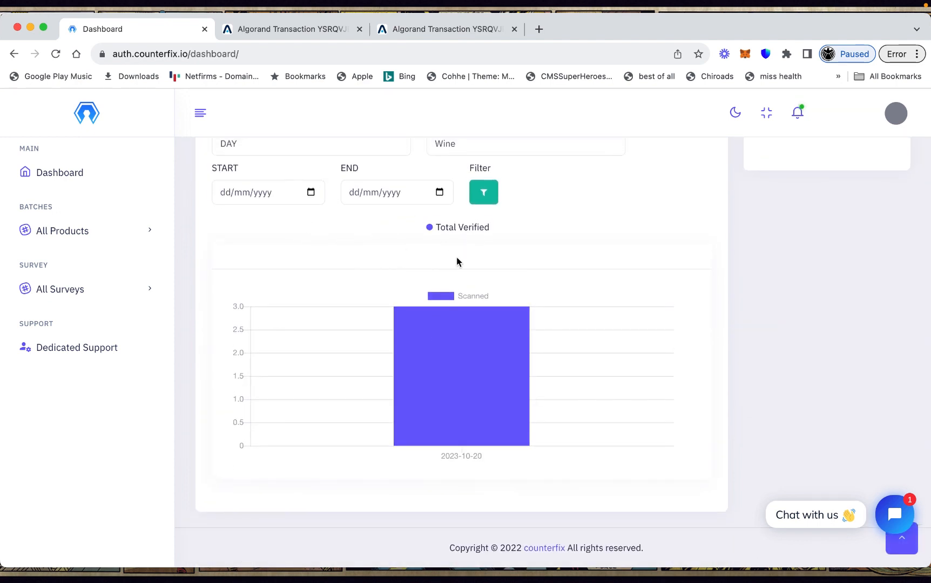
mouse_move(485, 358)
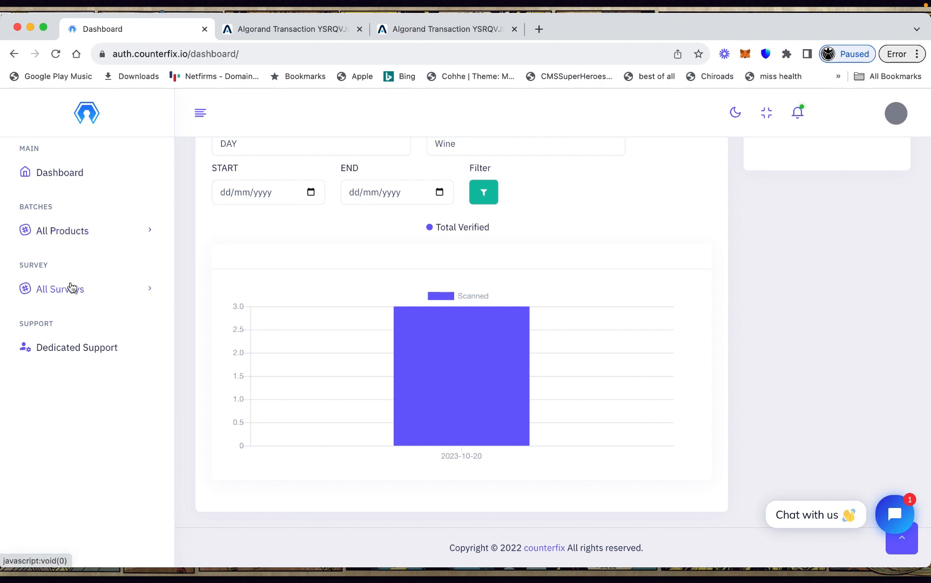
View the survey creation form for the Wine batch and return to the dashboard without creating a survey.
click(150, 295)
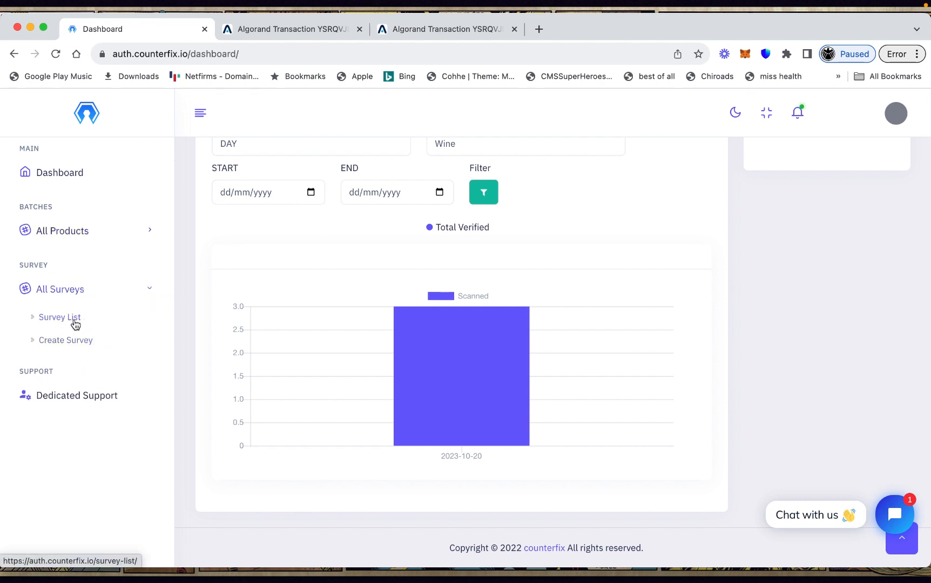
click(67, 342)
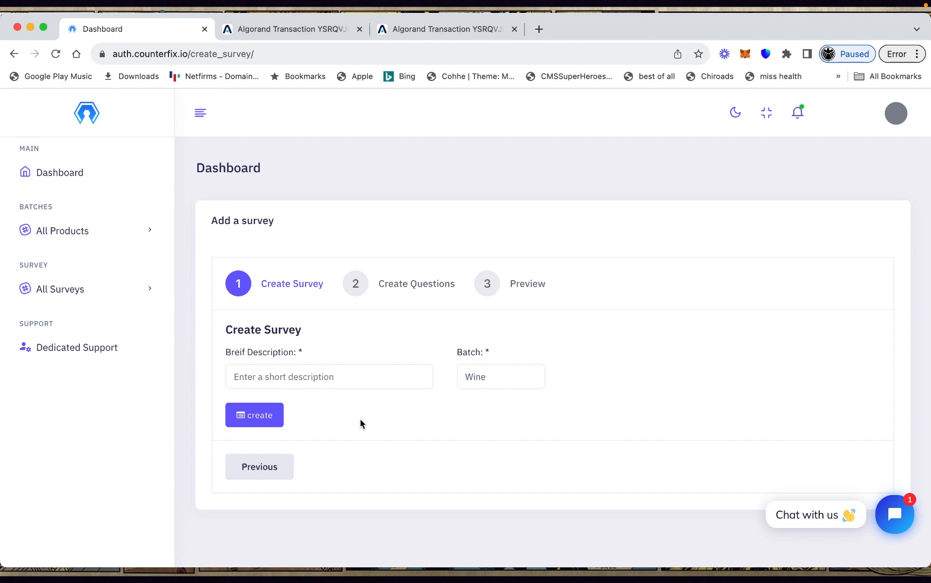
click(70, 179)
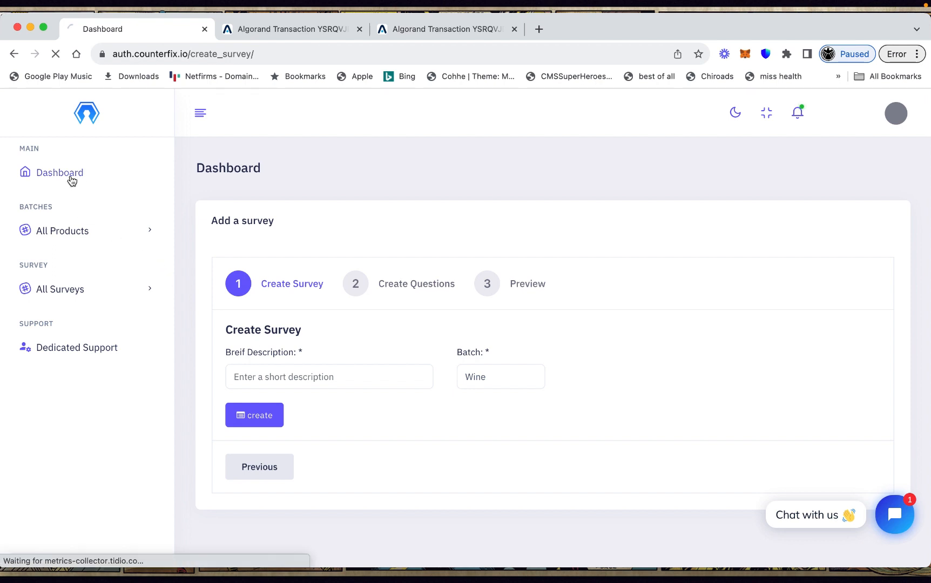